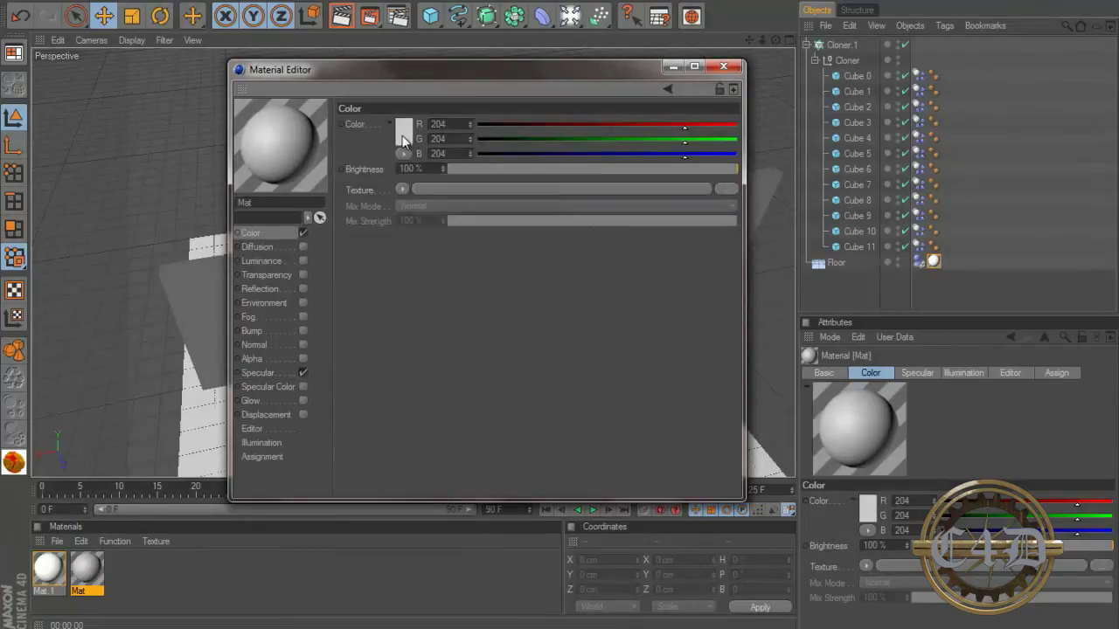
- Lighten the Mat material's base colour to grey 219
click(402, 137)
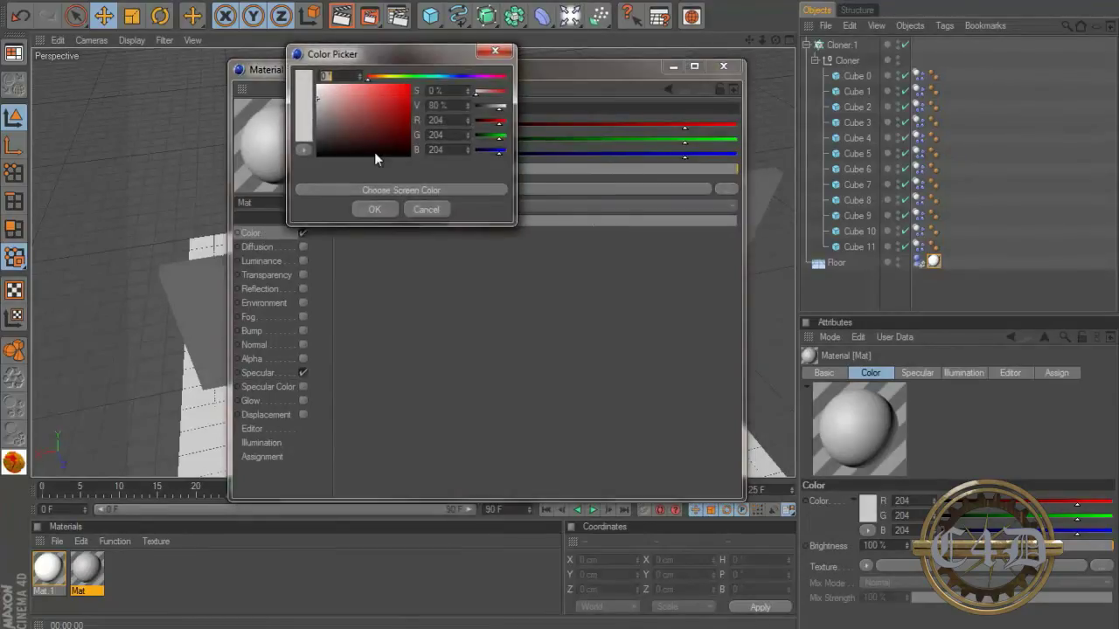
mouse_move(319, 99)
mouse_down()
mouse_move(302, 89)
mouse_move(301, 100)
mouse_up()
click(382, 214)
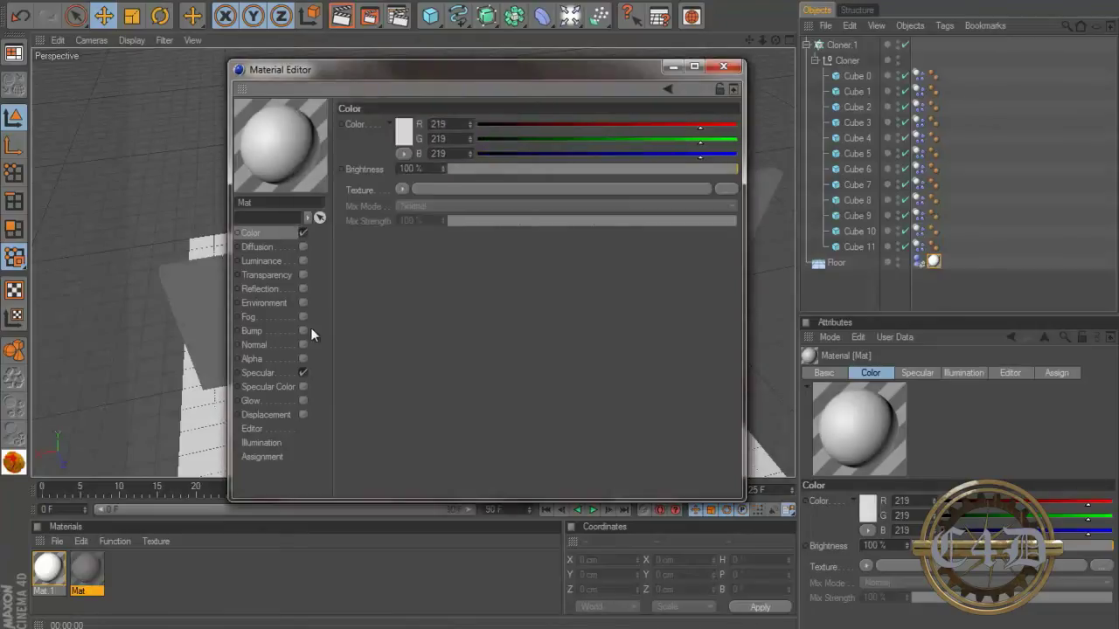
- Enable the Mat material's Diffusion channel
click(261, 288)
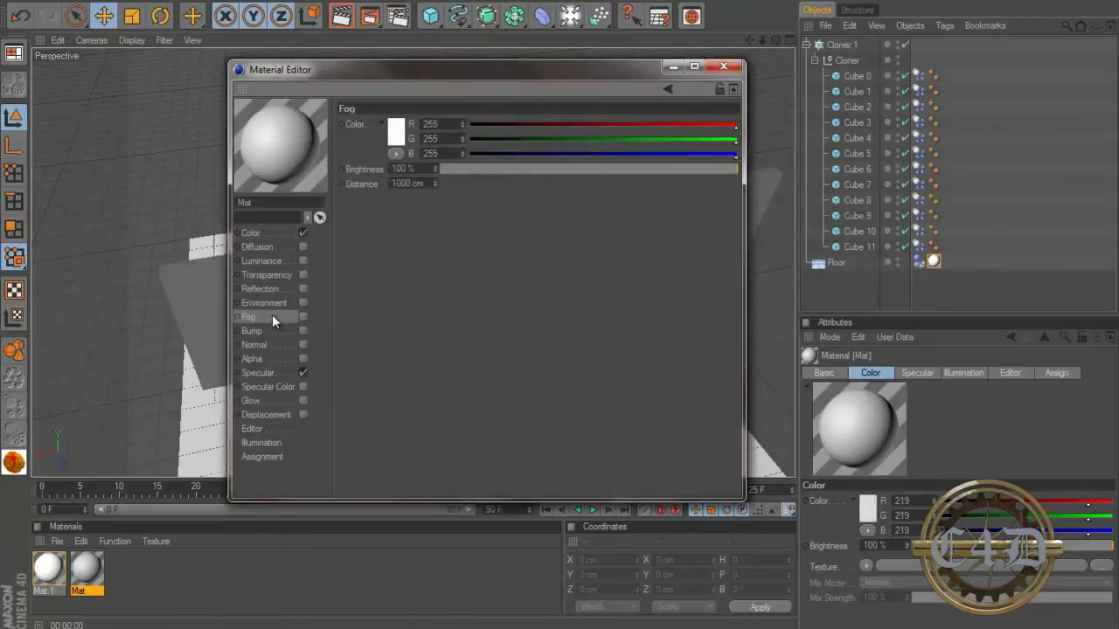
click(257, 247)
click(303, 246)
click(421, 187)
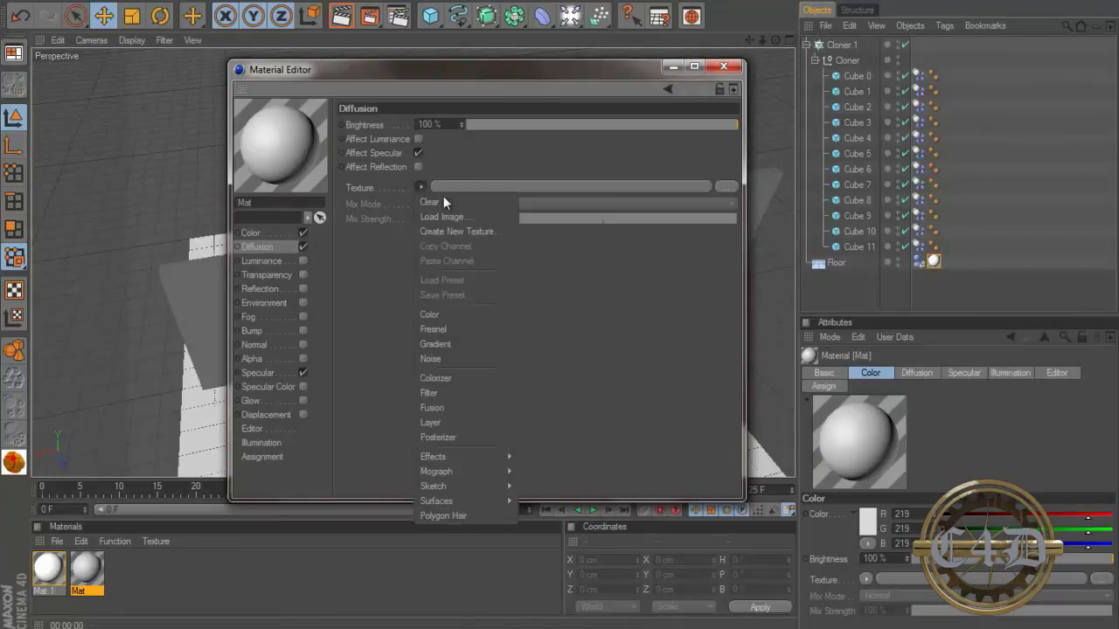
mouse_move(462, 457)
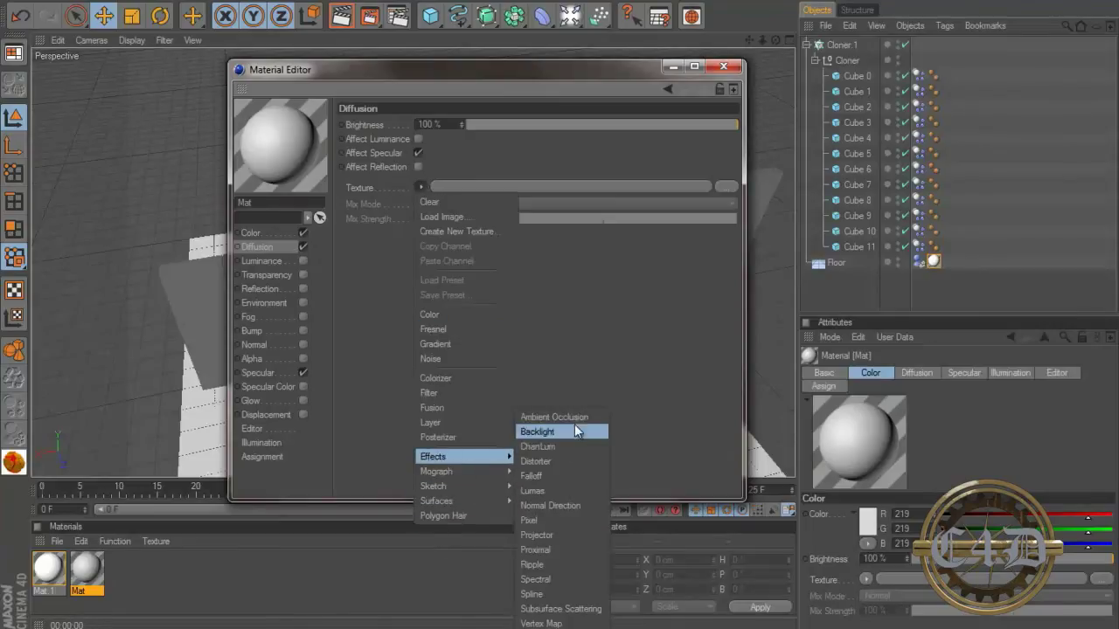
- Try Ambient Occlusion as the Diffusion texture, then clear it from the slot
click(576, 419)
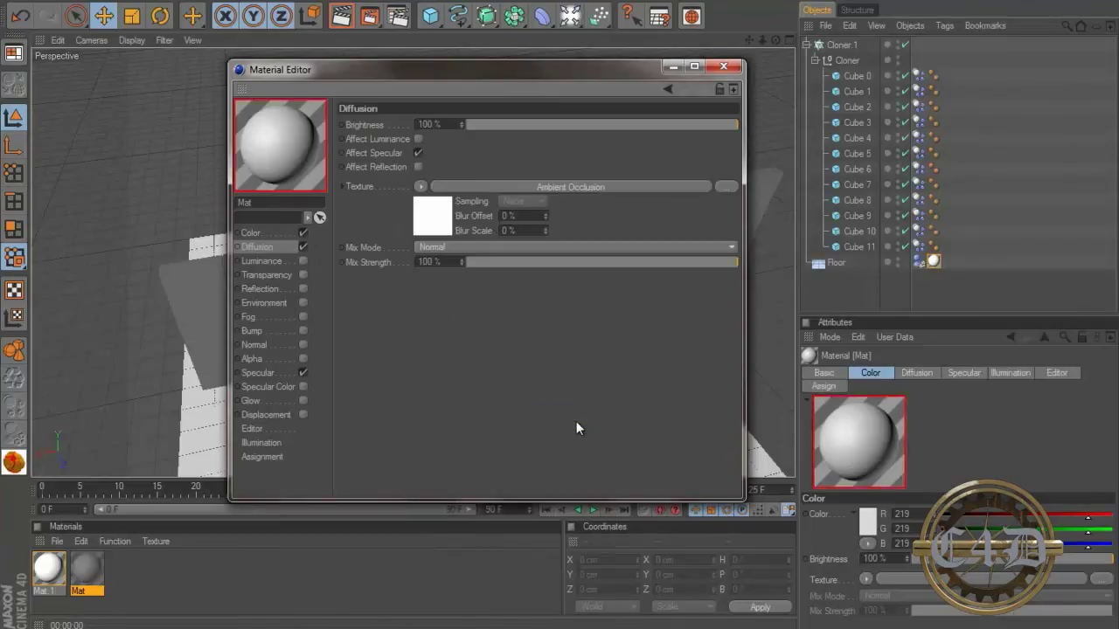
click(421, 187)
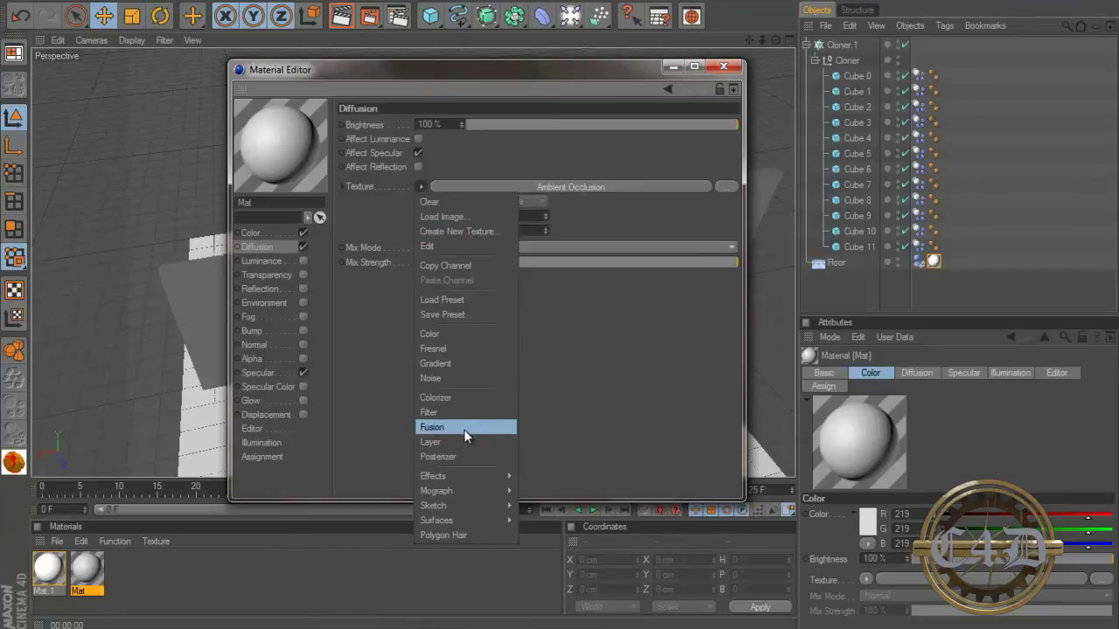
click(607, 354)
click(421, 186)
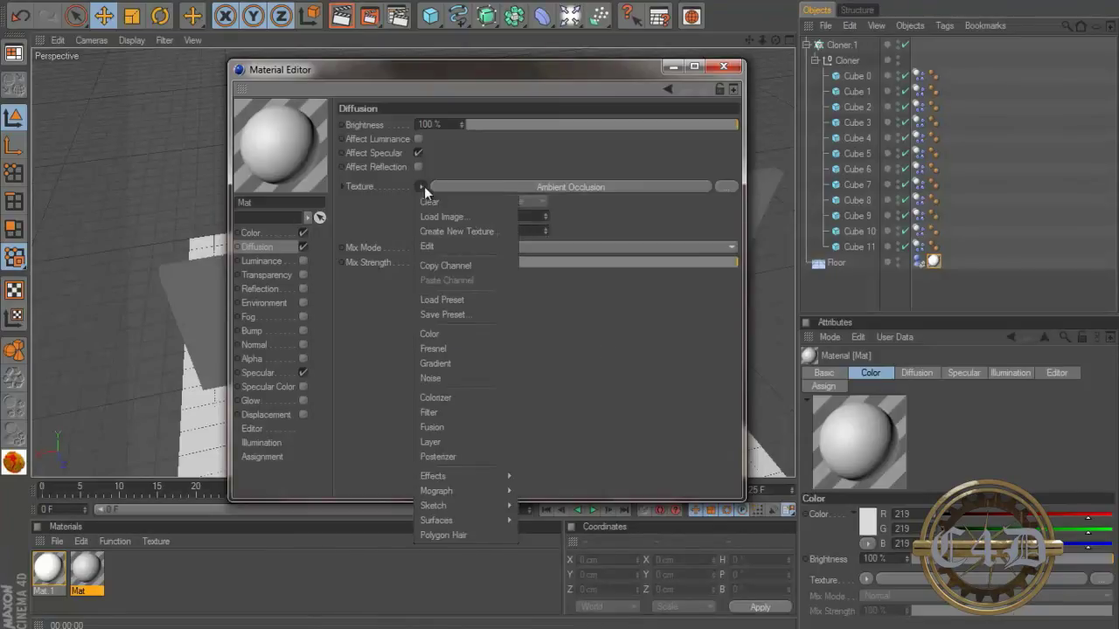
click(460, 201)
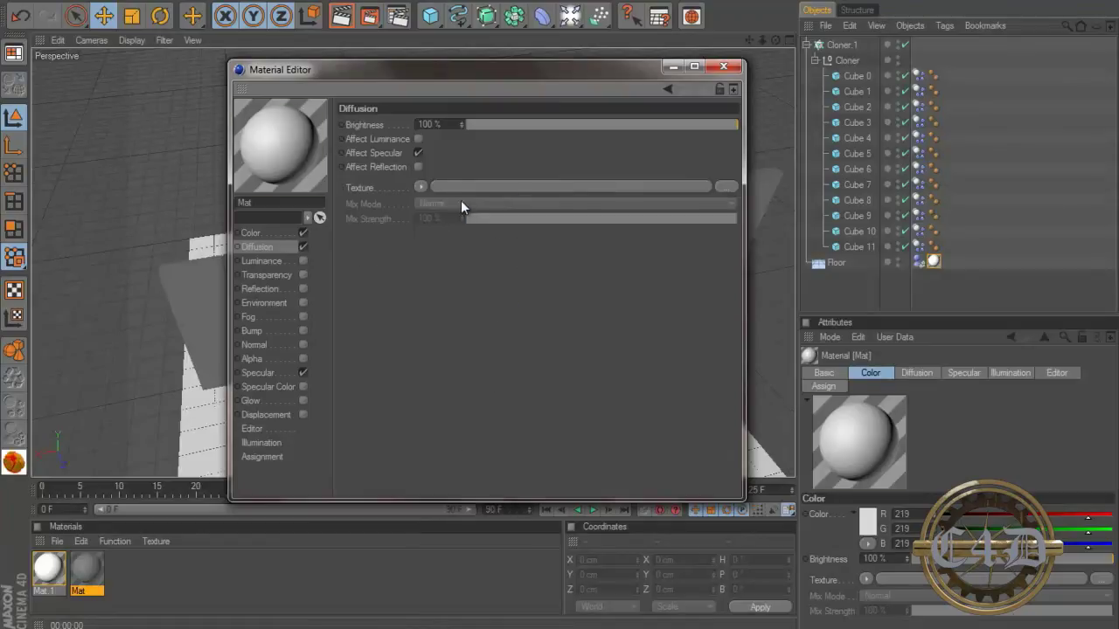
click(421, 186)
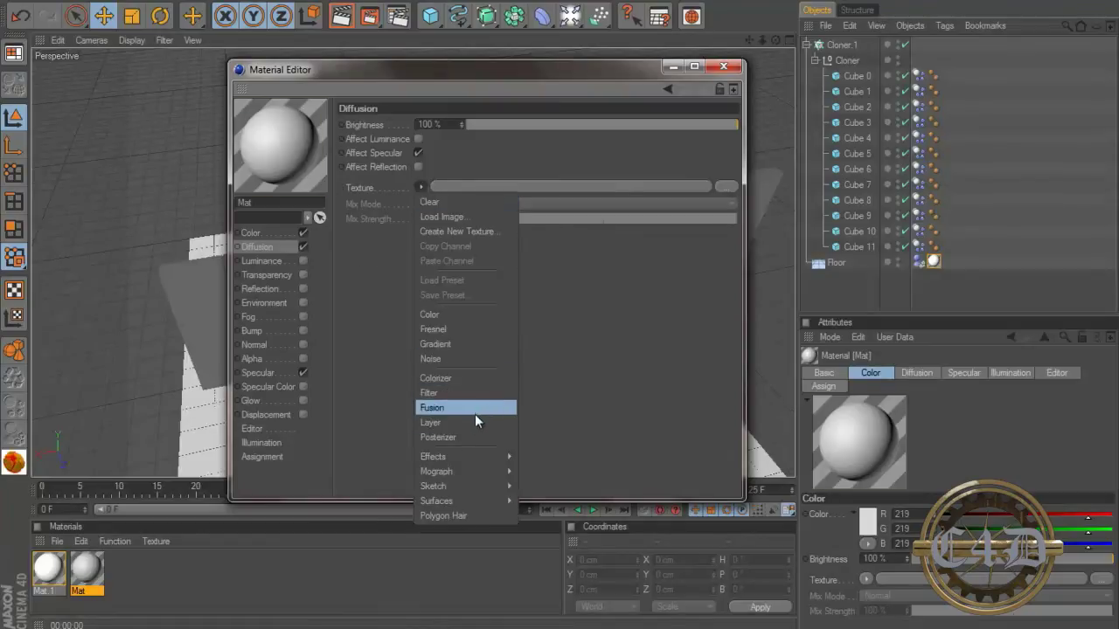
- Load a Fresnel diffusion texture and replace its gradient's white stop with a new white stop
click(471, 342)
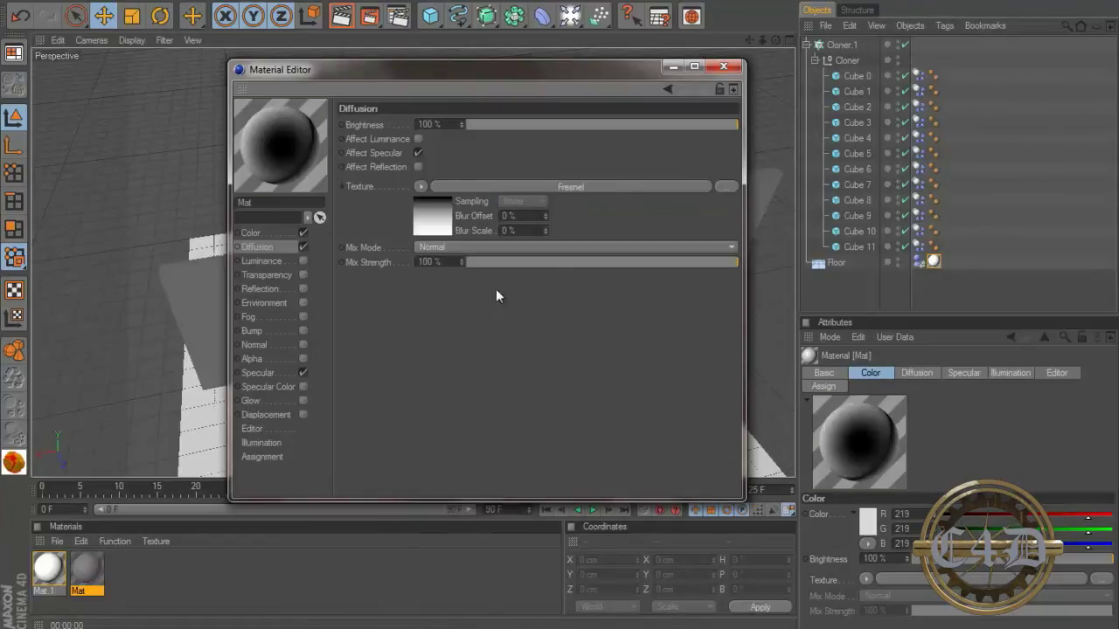
click(437, 231)
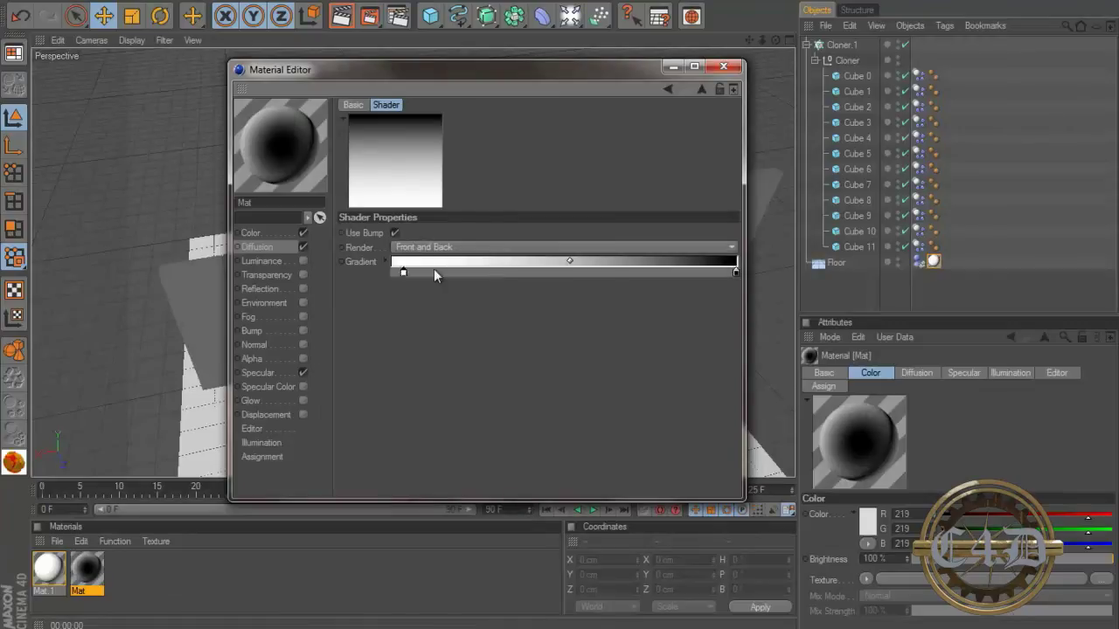
drag(392, 275, 661, 267)
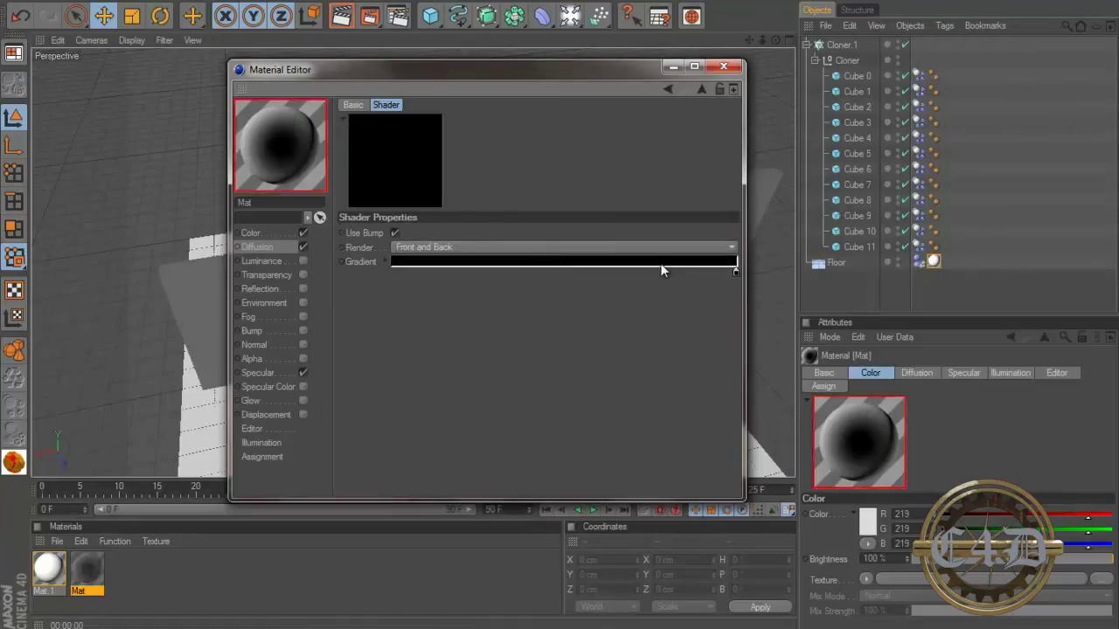
click(418, 270)
double_click(416, 271)
drag(417, 280, 208, 129)
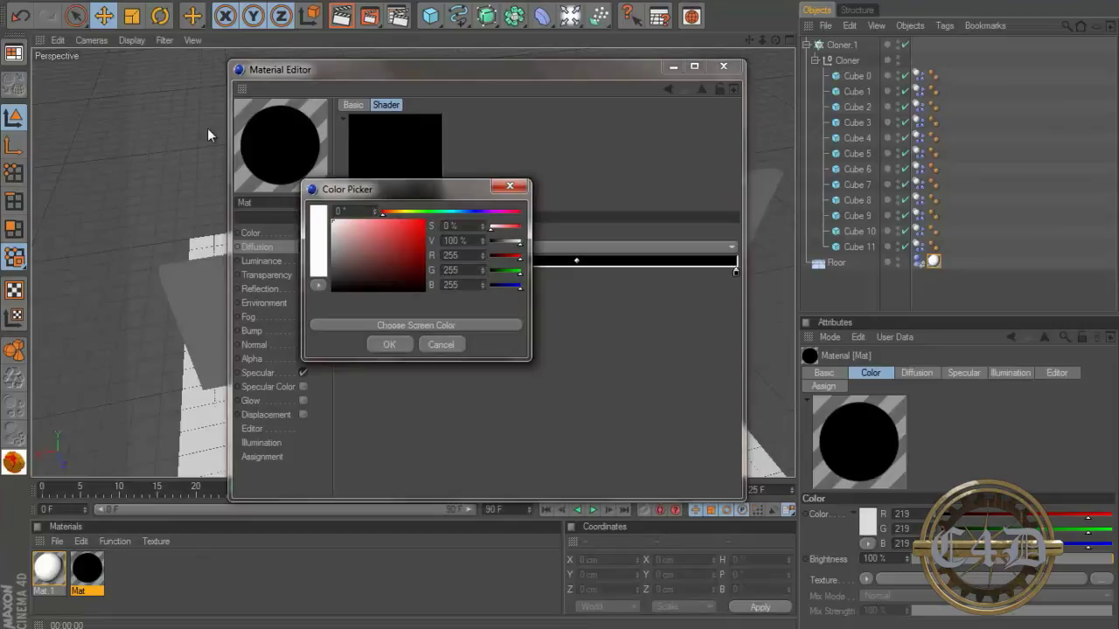
click(385, 345)
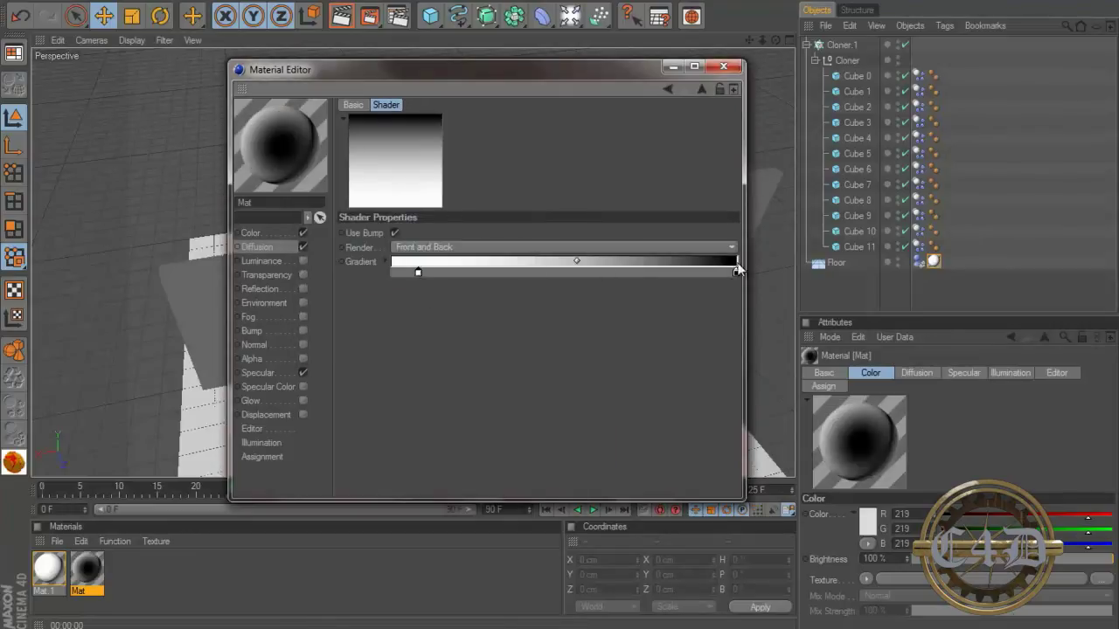
- Remove the black end stop, shift the white stop along, and add a middle stop
drag(736, 273, 356, 302)
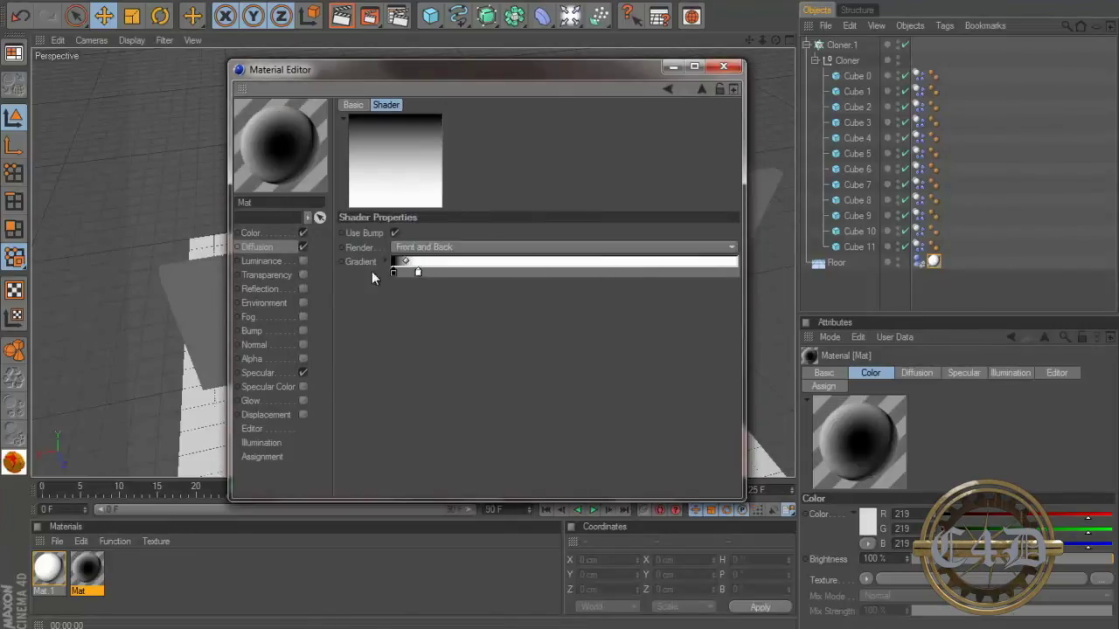
drag(418, 272, 477, 274)
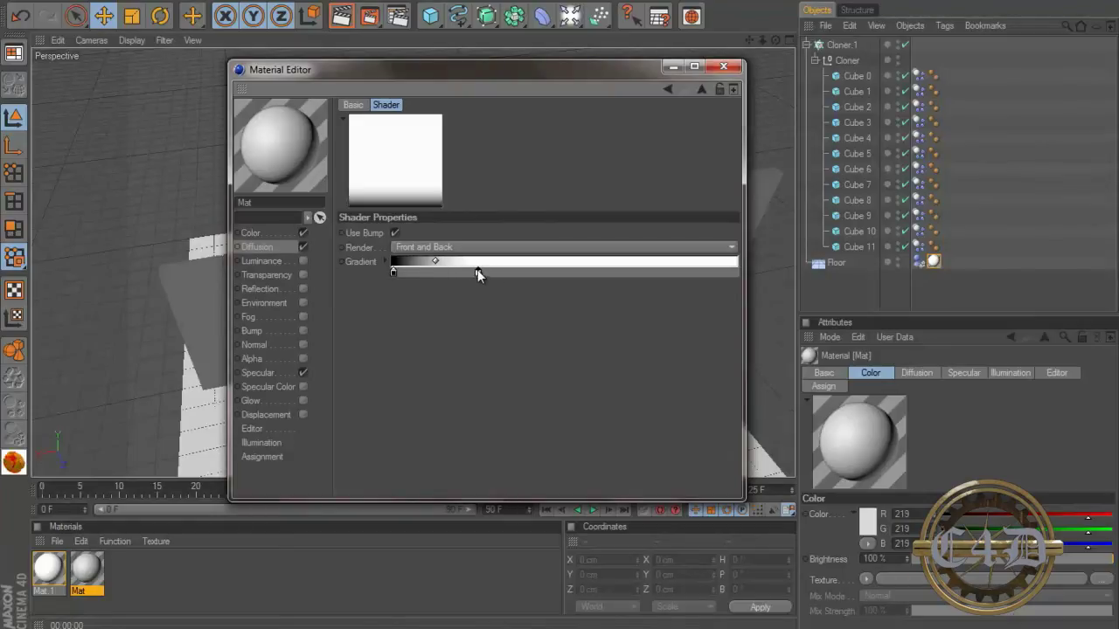
drag(477, 272, 775, 273)
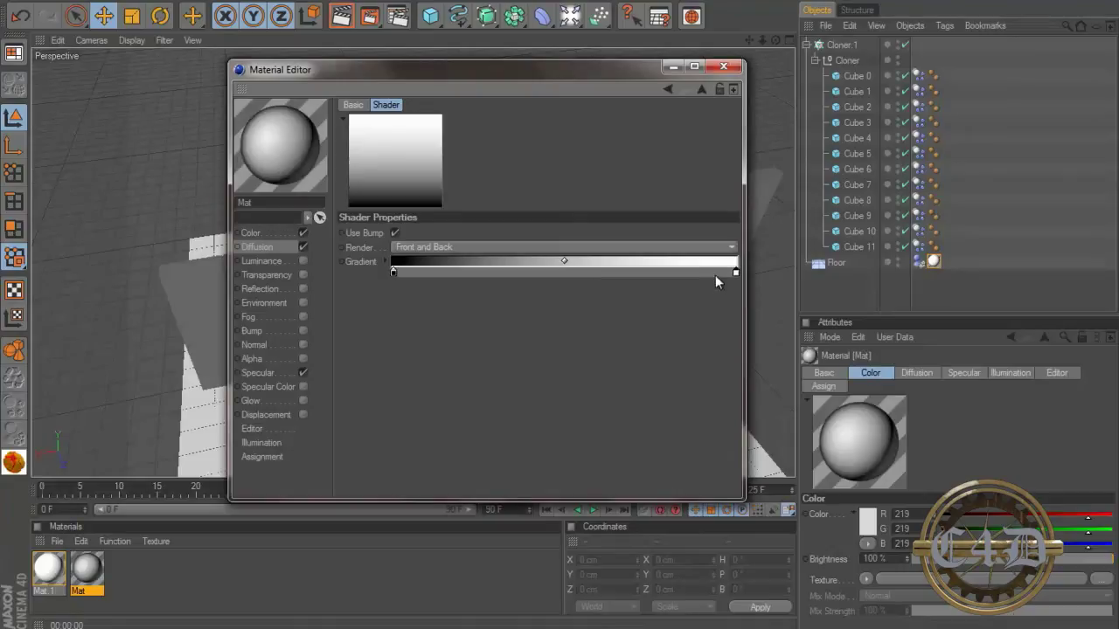
click(691, 274)
drag(691, 274, 597, 275)
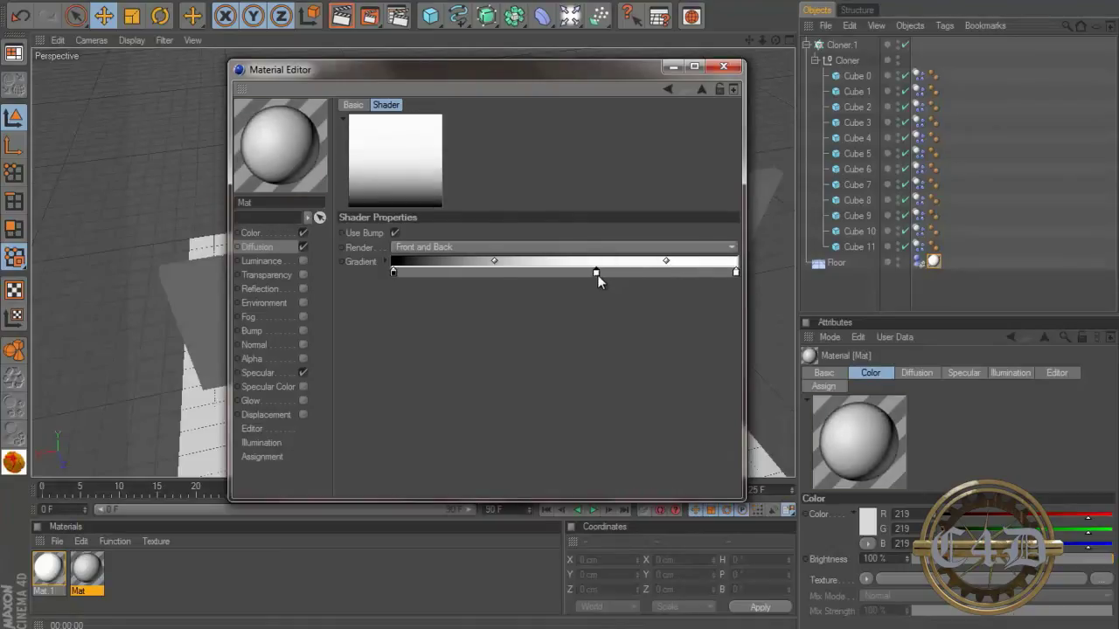
- Set the Mat material's base colour to pure white 255
click(259, 233)
click(401, 139)
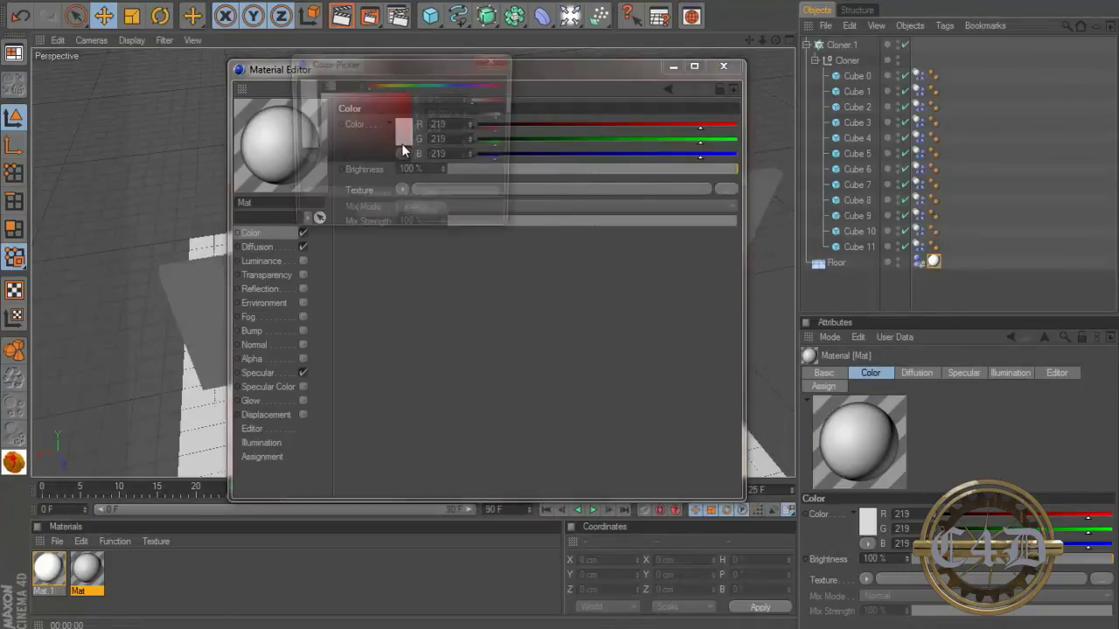
drag(318, 96, 315, 83)
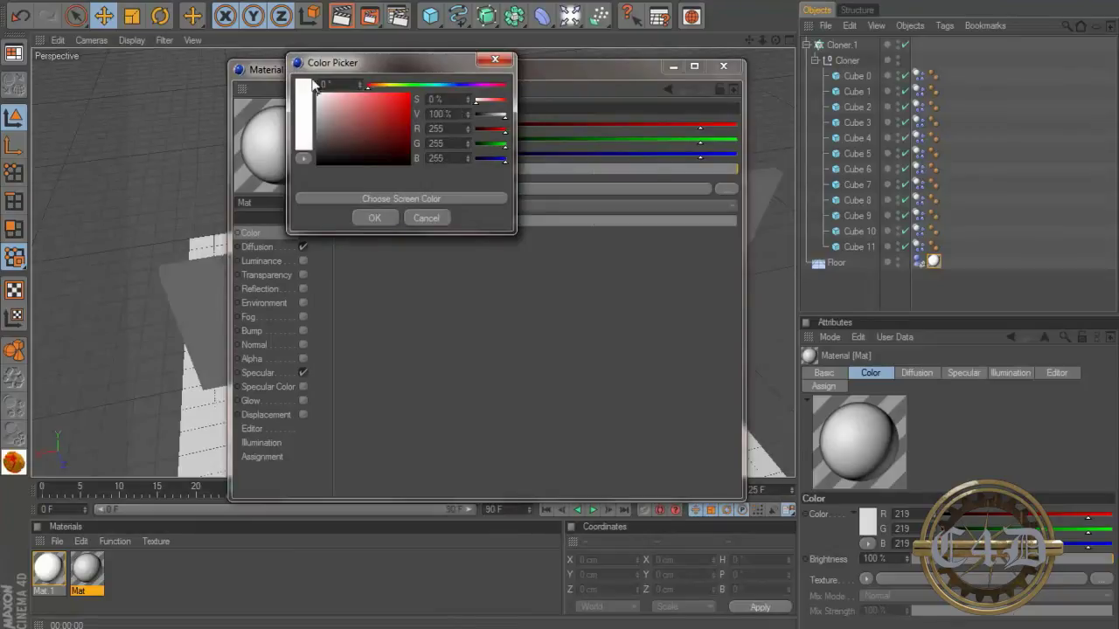
click(374, 218)
- Widen the specular highlight to 100% and lower its height to 13%
click(287, 333)
click(286, 386)
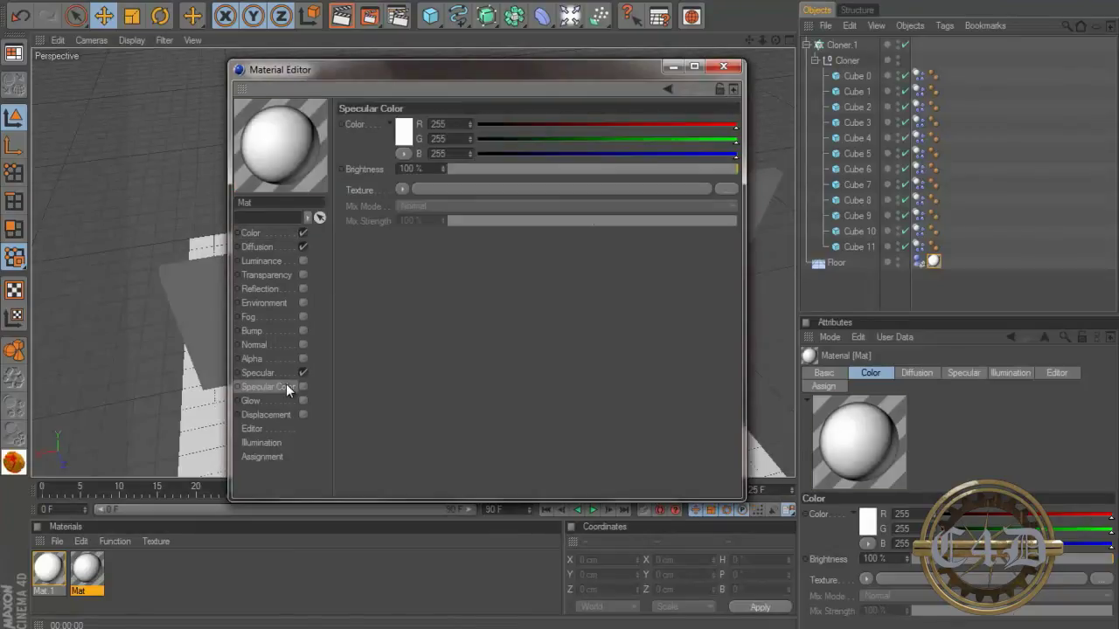
click(301, 373)
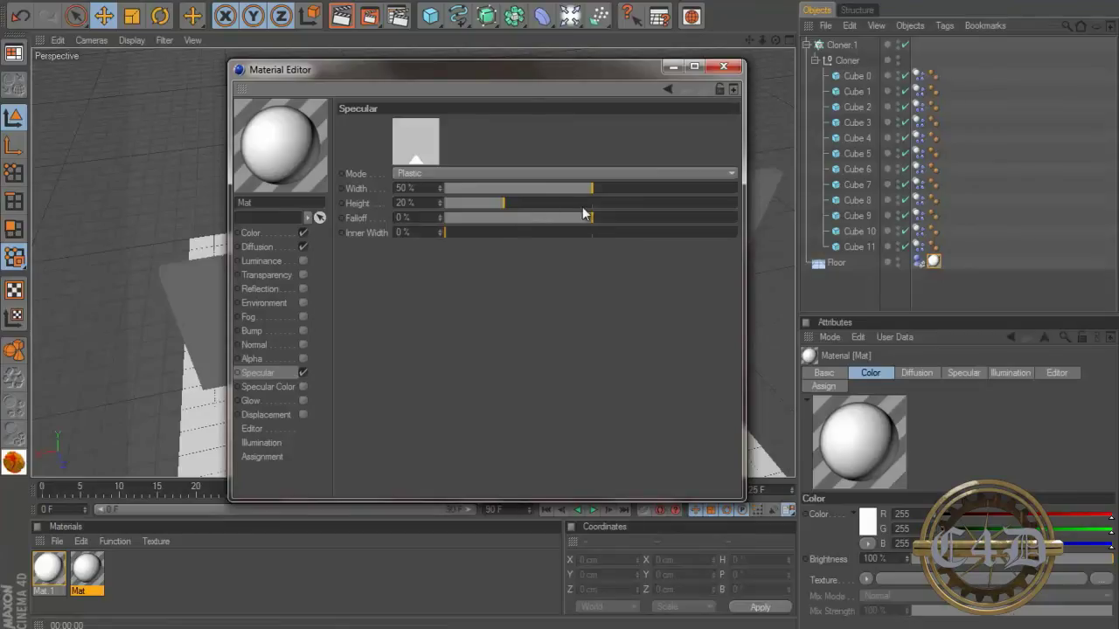
drag(592, 194, 726, 189)
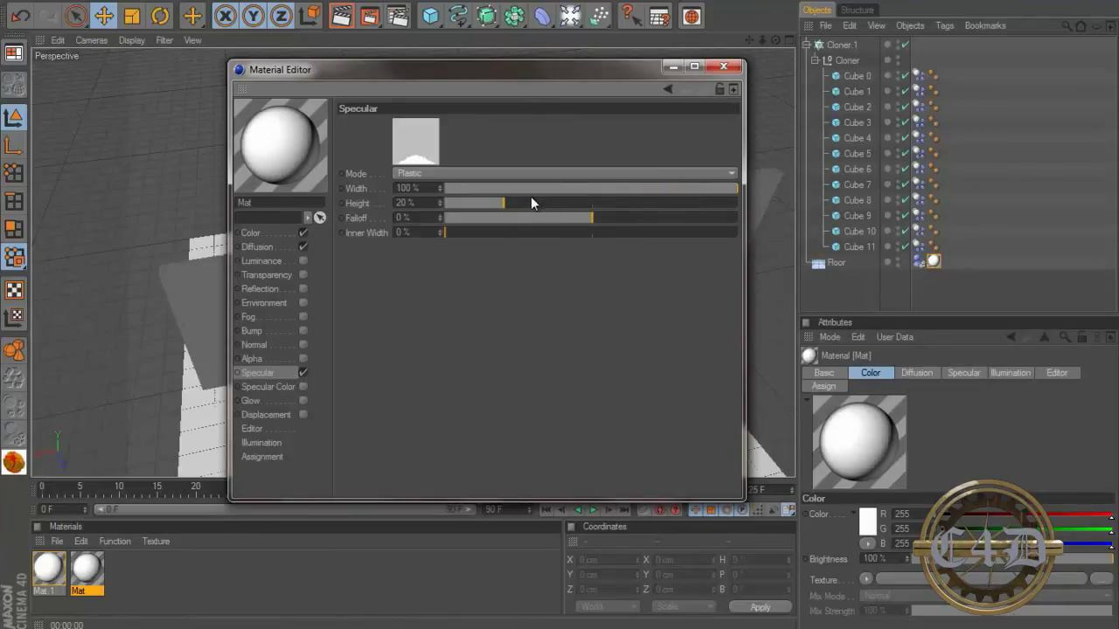
drag(488, 202, 481, 203)
- Change the Fresnel gradient's left black stop to dark grey 90
click(274, 247)
click(274, 248)
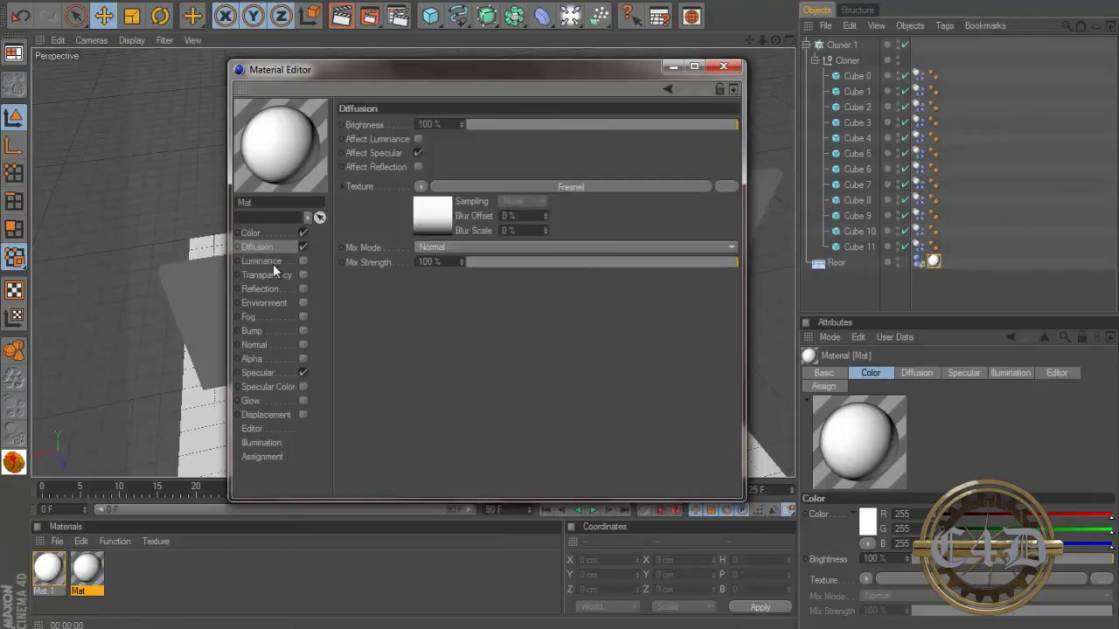
click(449, 229)
double_click(394, 272)
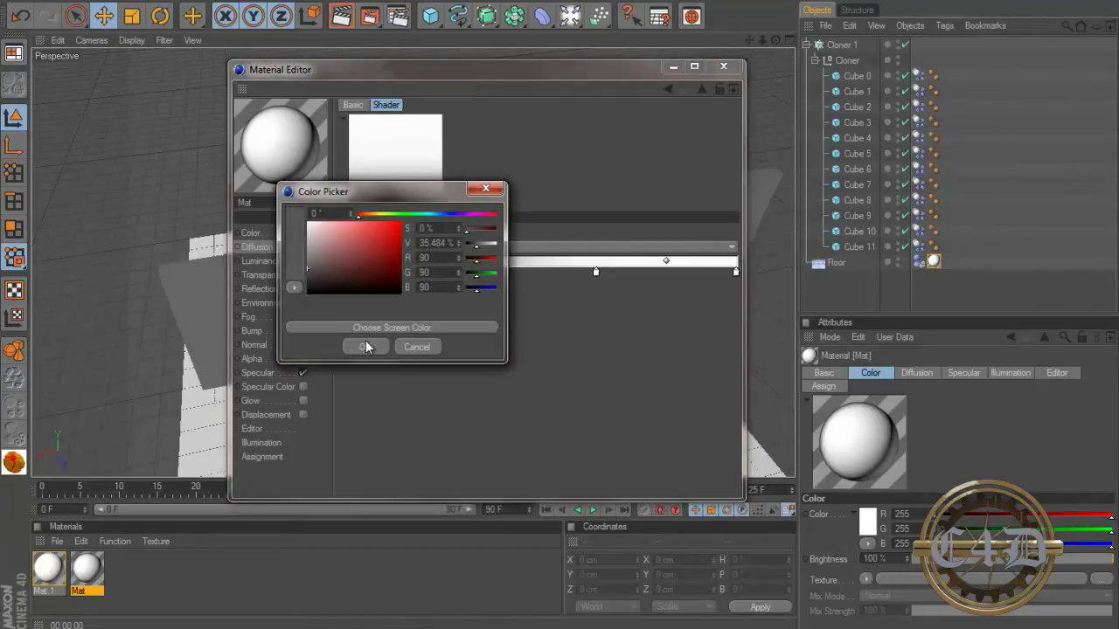
click(366, 347)
- Drag the Mat material onto Cubes 0, 1, 2, 3, 7 and 10 in the Object Manager
click(723, 67)
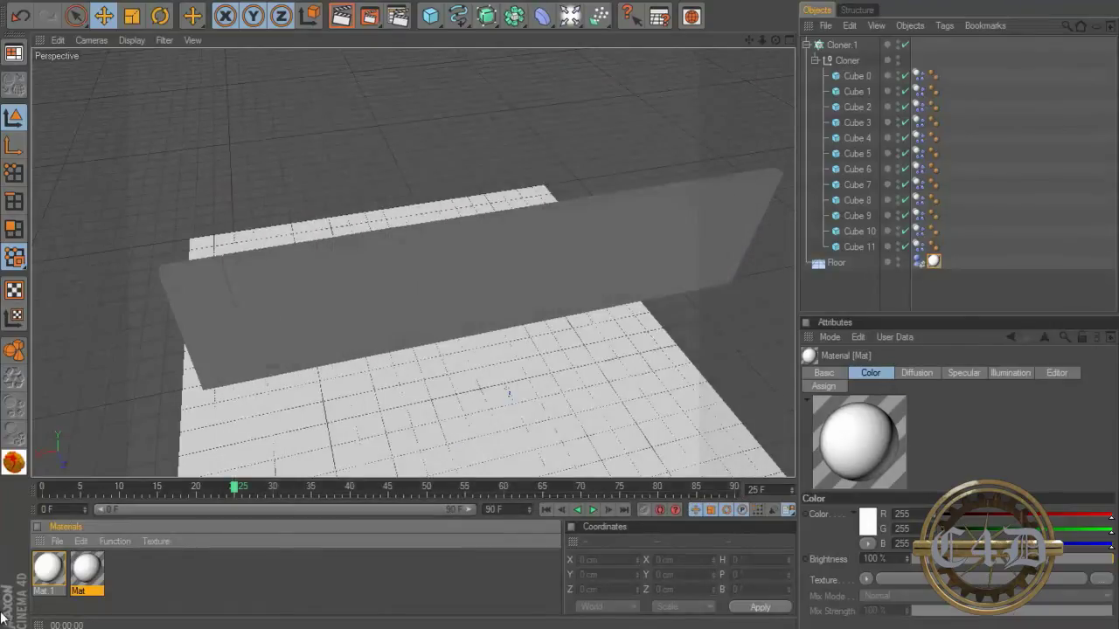
drag(87, 570, 809, 140)
drag(848, 76, 852, 81)
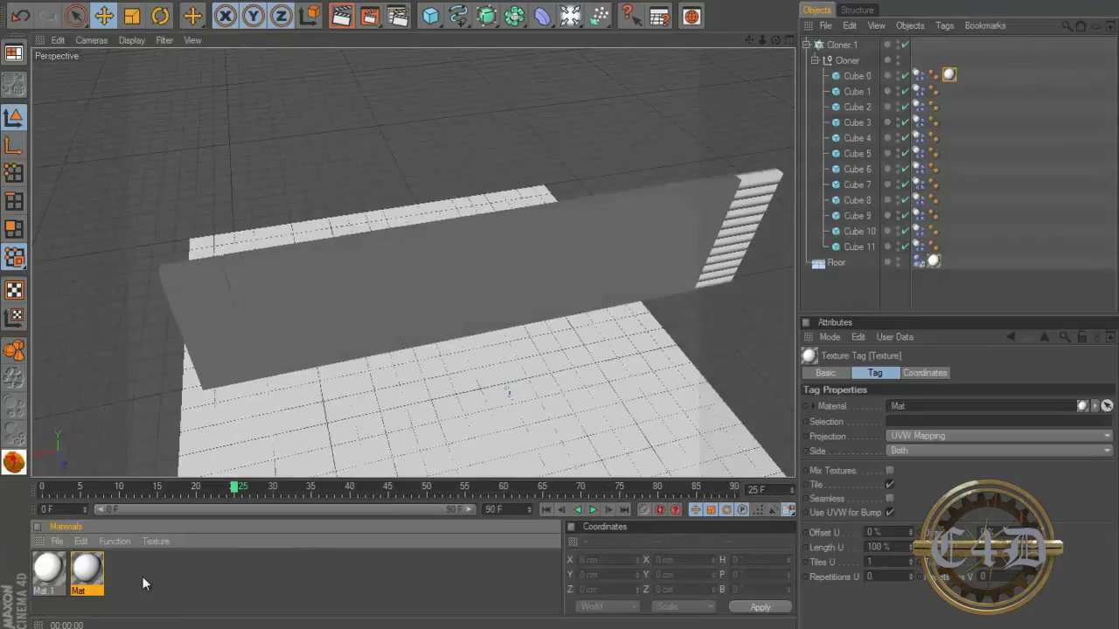
drag(150, 544, 870, 93)
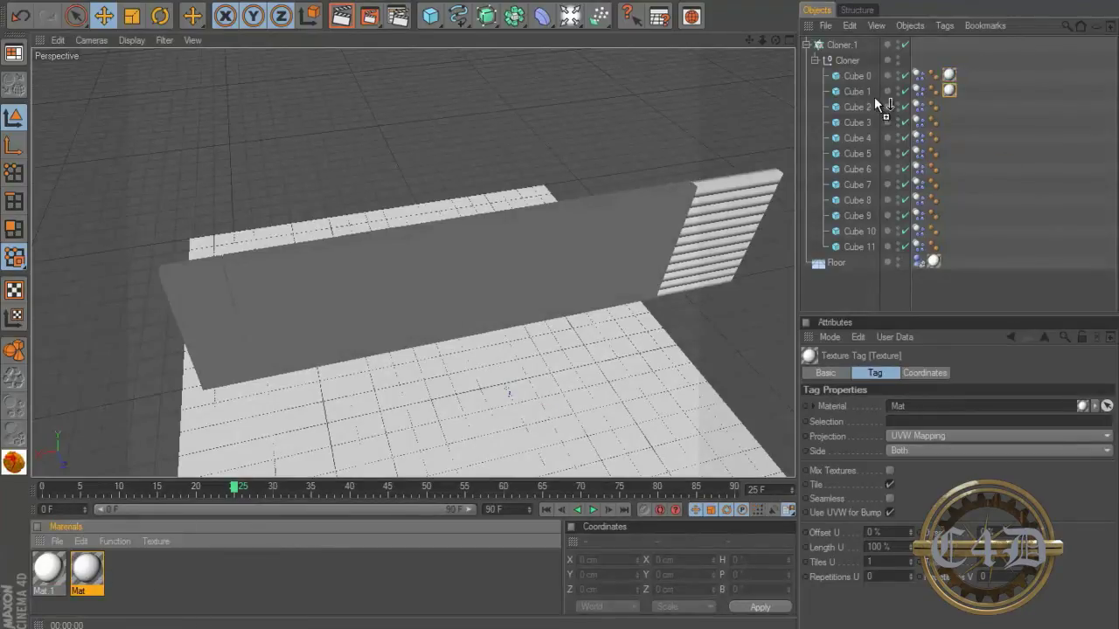
mouse_move(524, 385)
mouse_down()
mouse_move(870, 106)
mouse_move(874, 123)
mouse_up()
drag(87, 573, 881, 153)
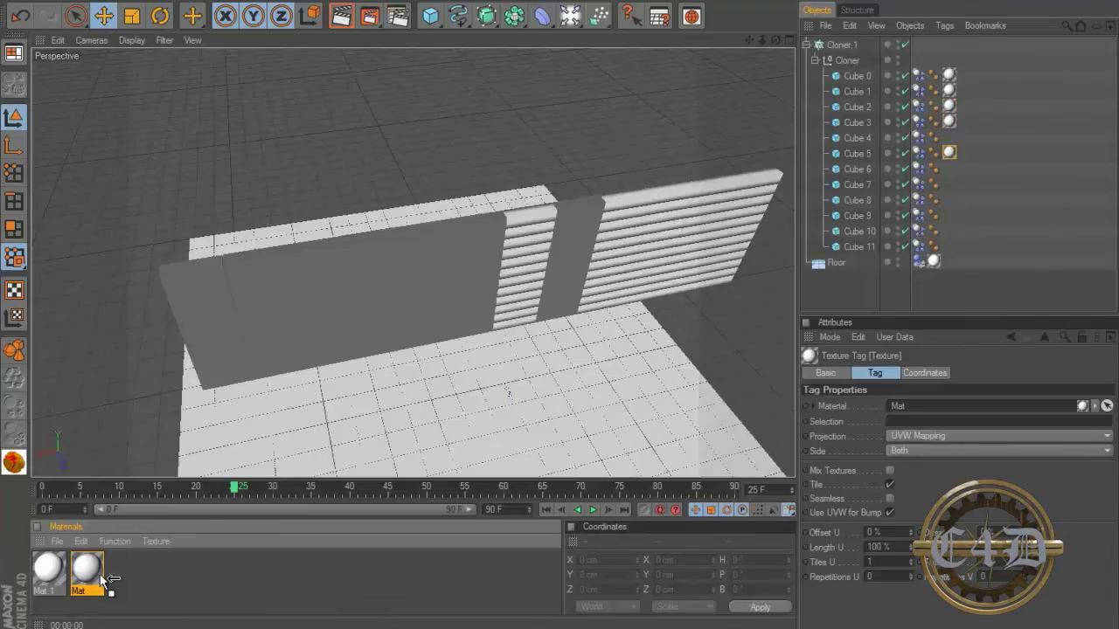
drag(88, 572, 875, 184)
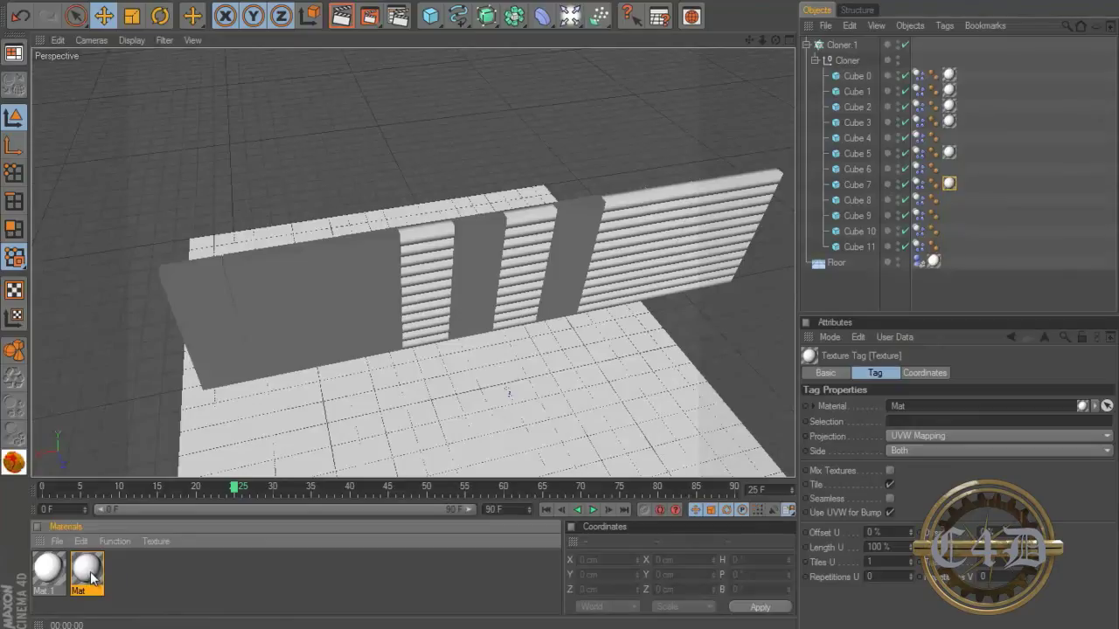
drag(885, 236, 885, 232)
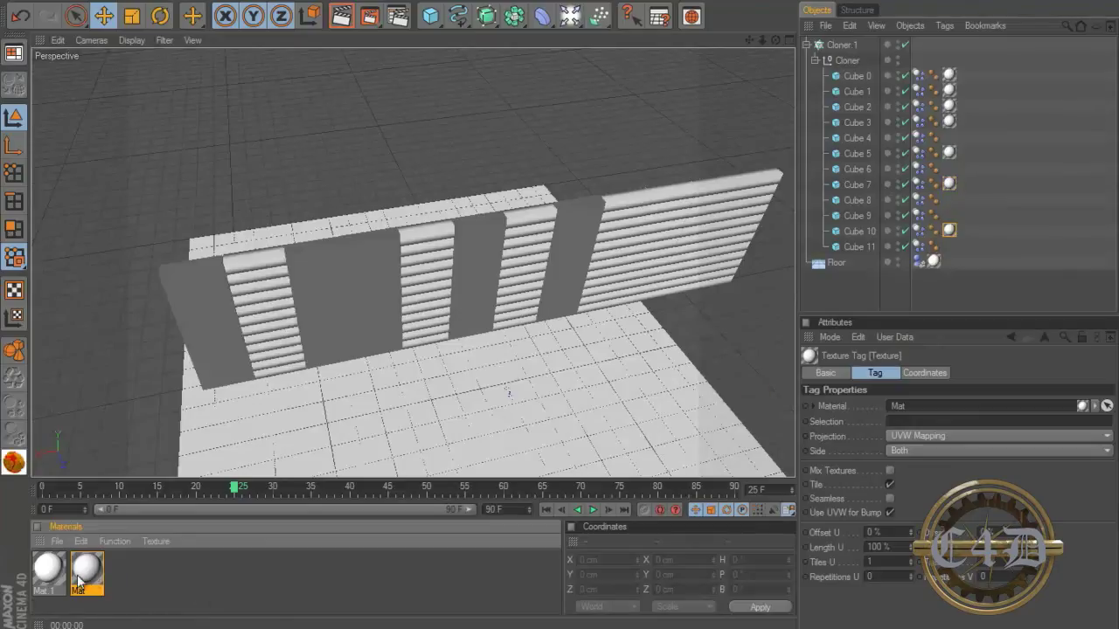
- Assign Mat to Cube 0 through Cube 11 via its Assign list, then deselect everything
click(825, 373)
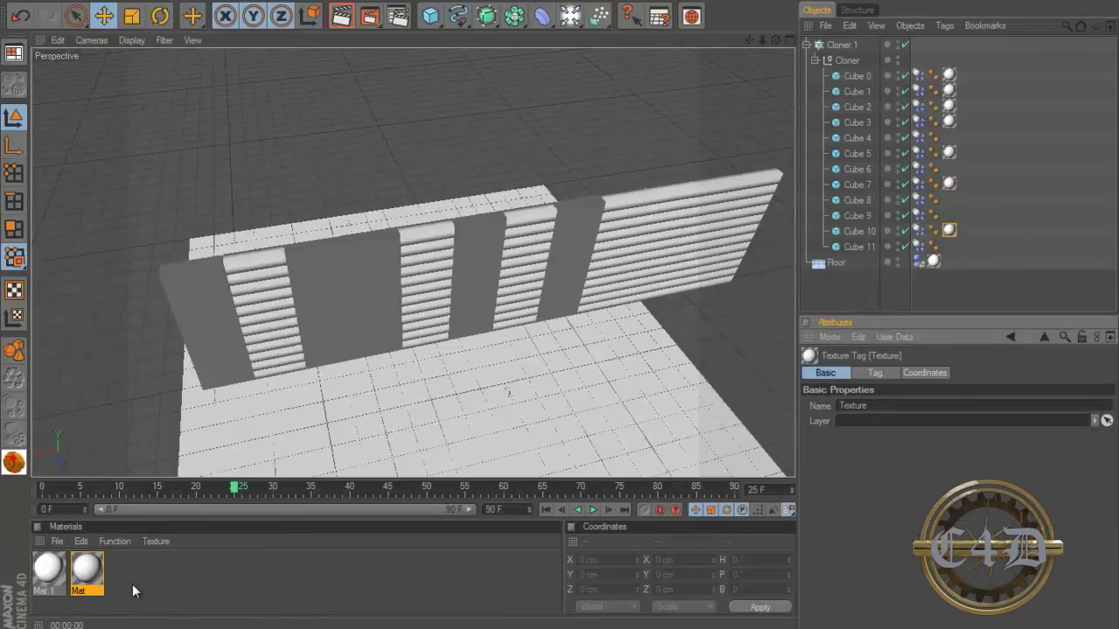
click(93, 568)
click(823, 386)
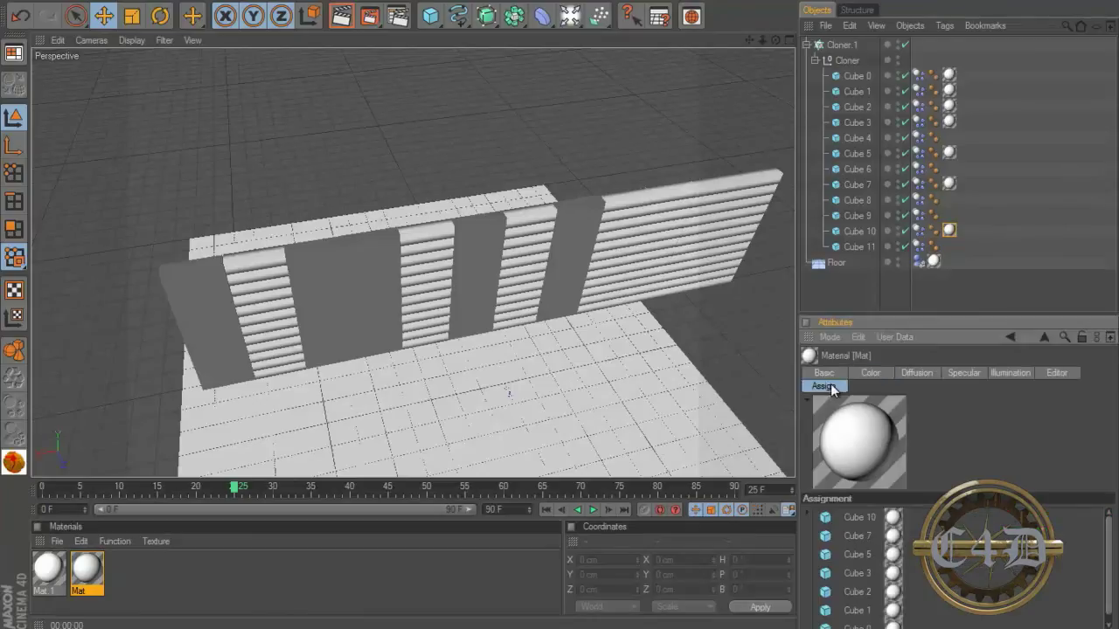
drag(1108, 584, 1103, 617)
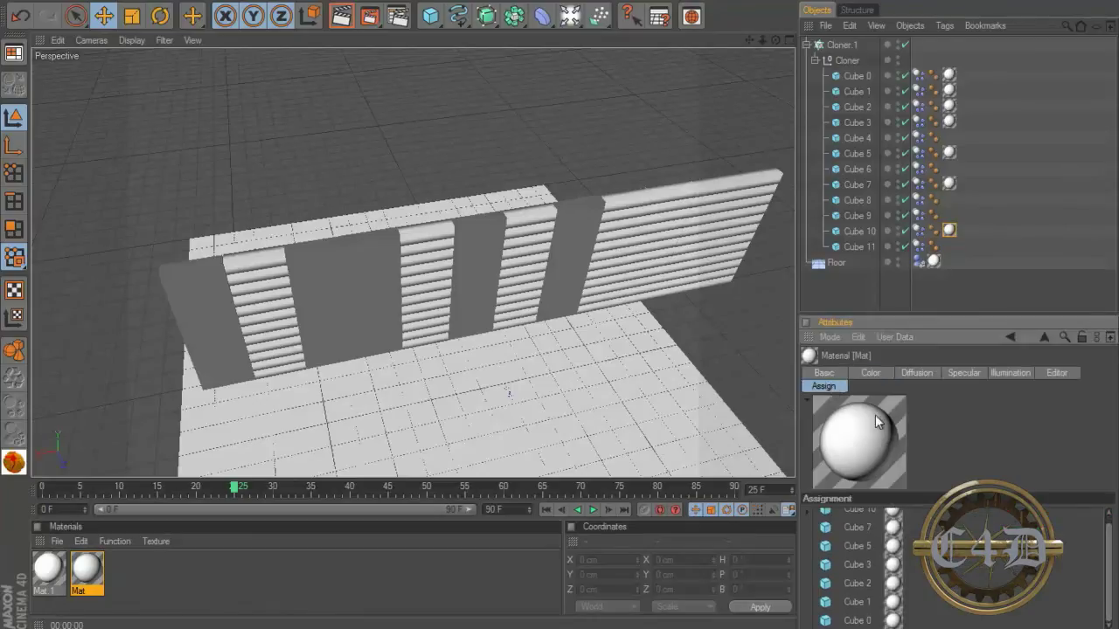
click(852, 77)
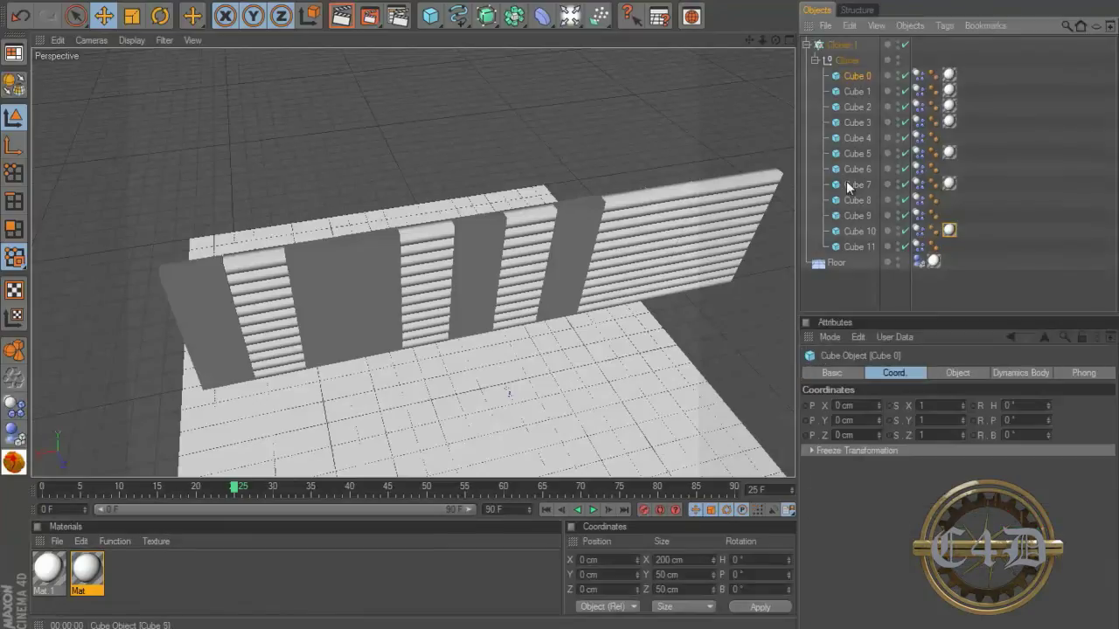
shift+click(837, 247)
click(81, 581)
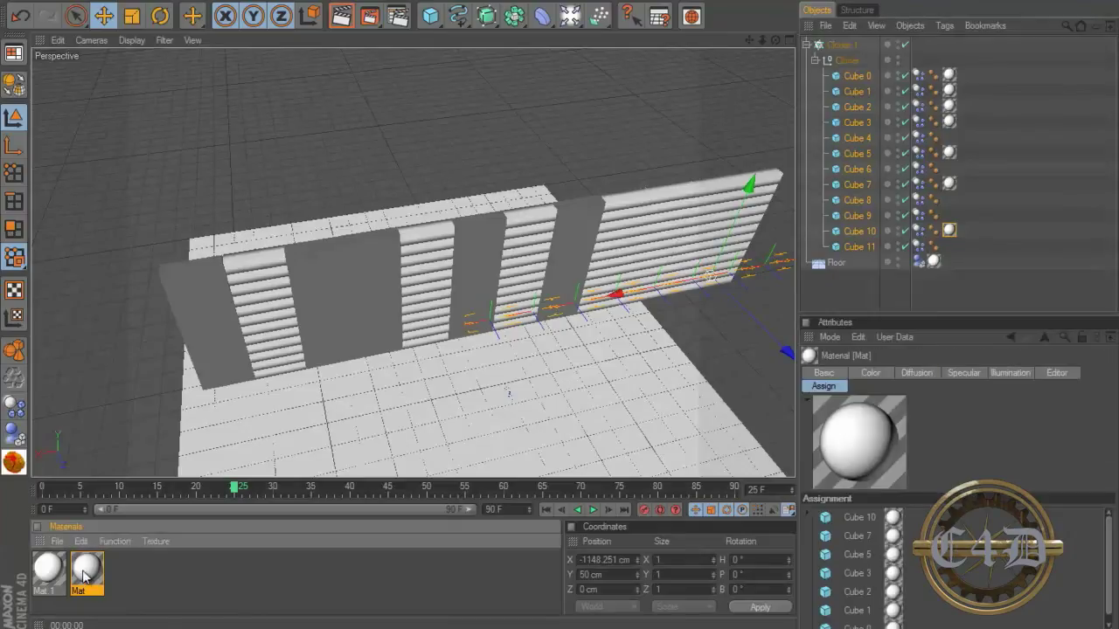
drag(865, 82, 878, 550)
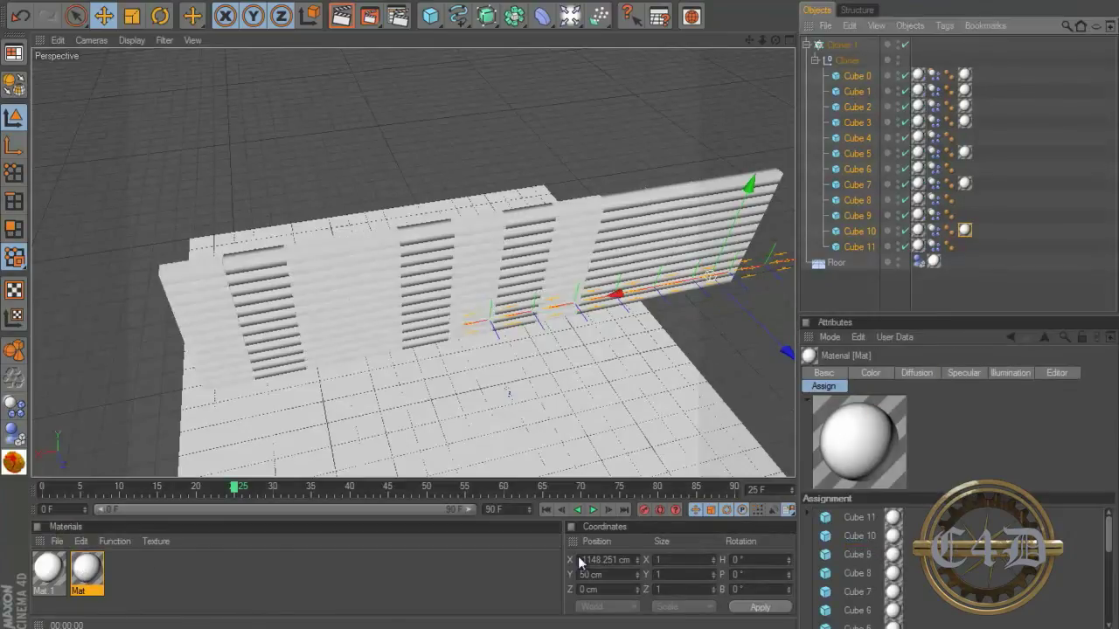
click(531, 575)
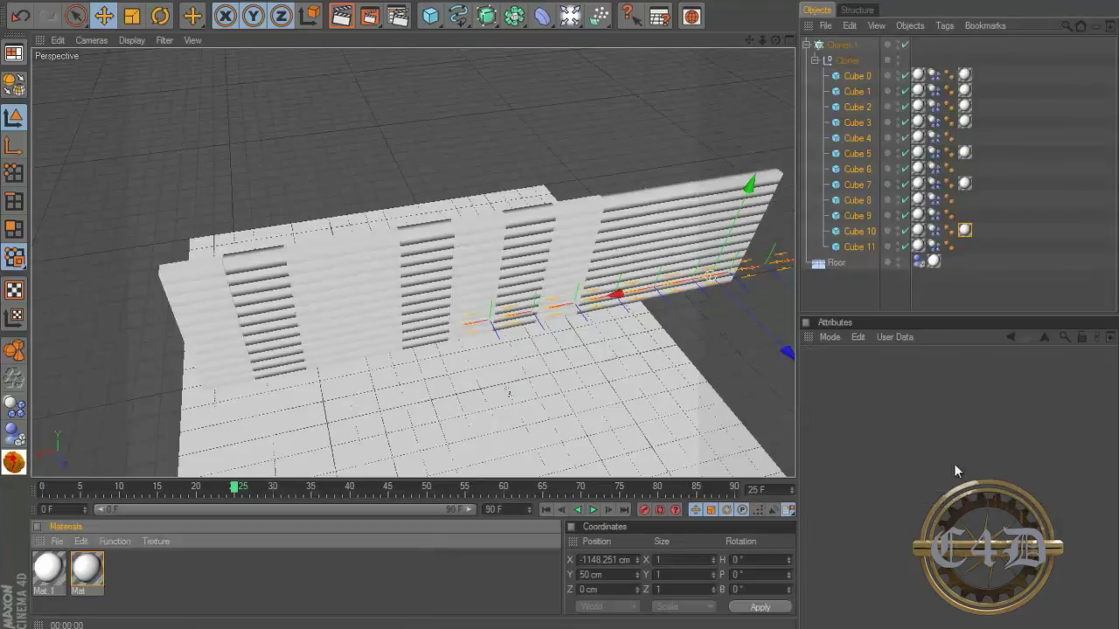
click(934, 286)
- Orbit to a low front view and render a preview of the white wall
scroll(604, 327, up, 1)
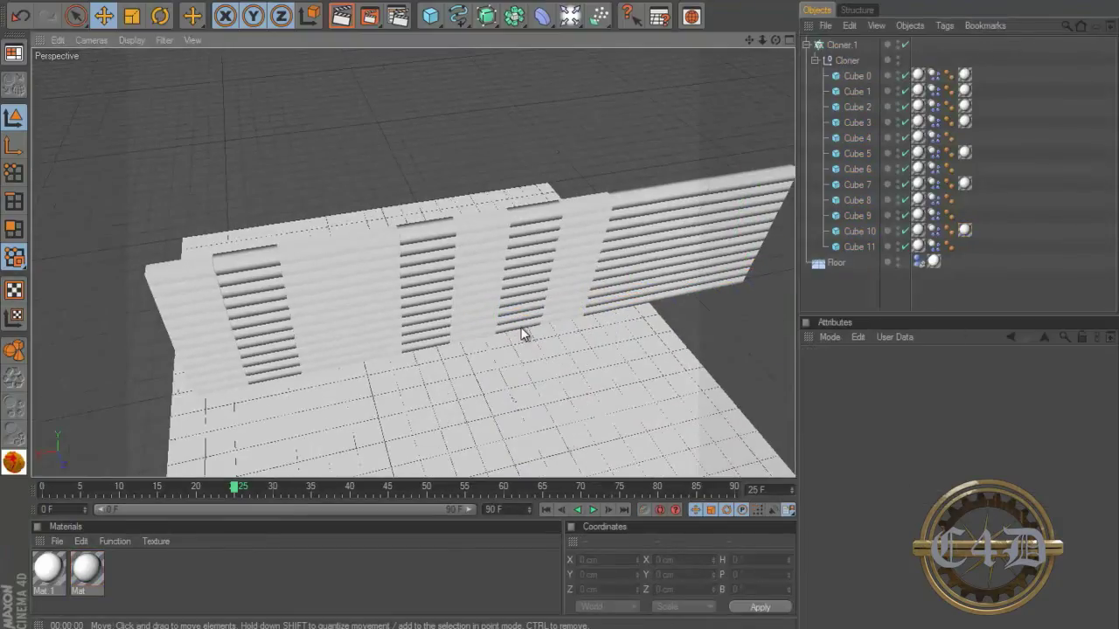
alt+drag(530, 321, 555, 300)
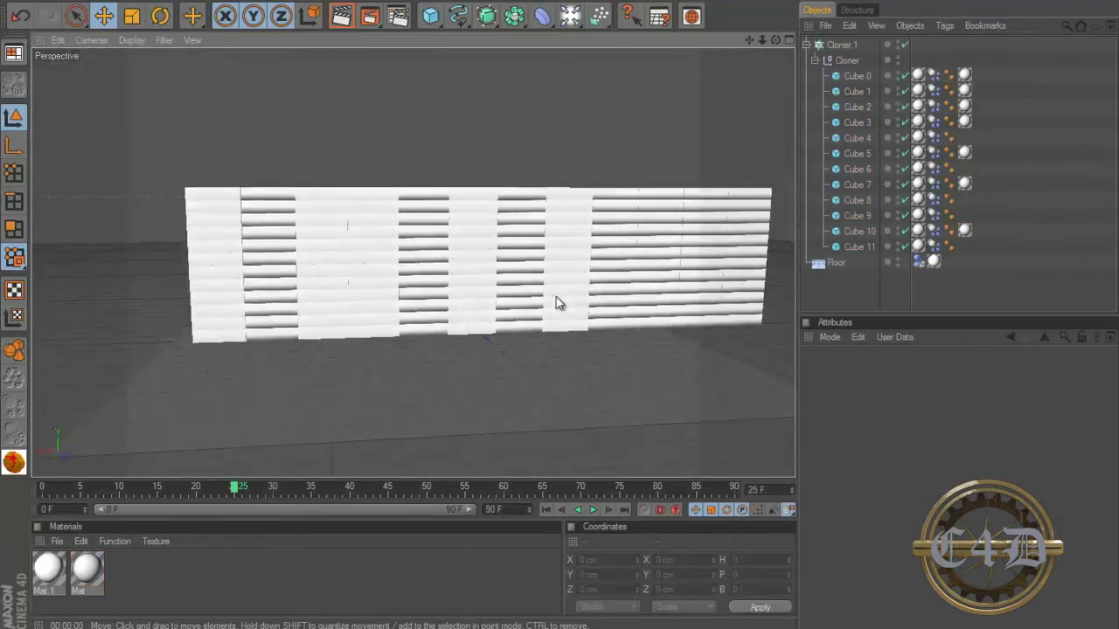
click(336, 26)
alt+drag(493, 351, 488, 218)
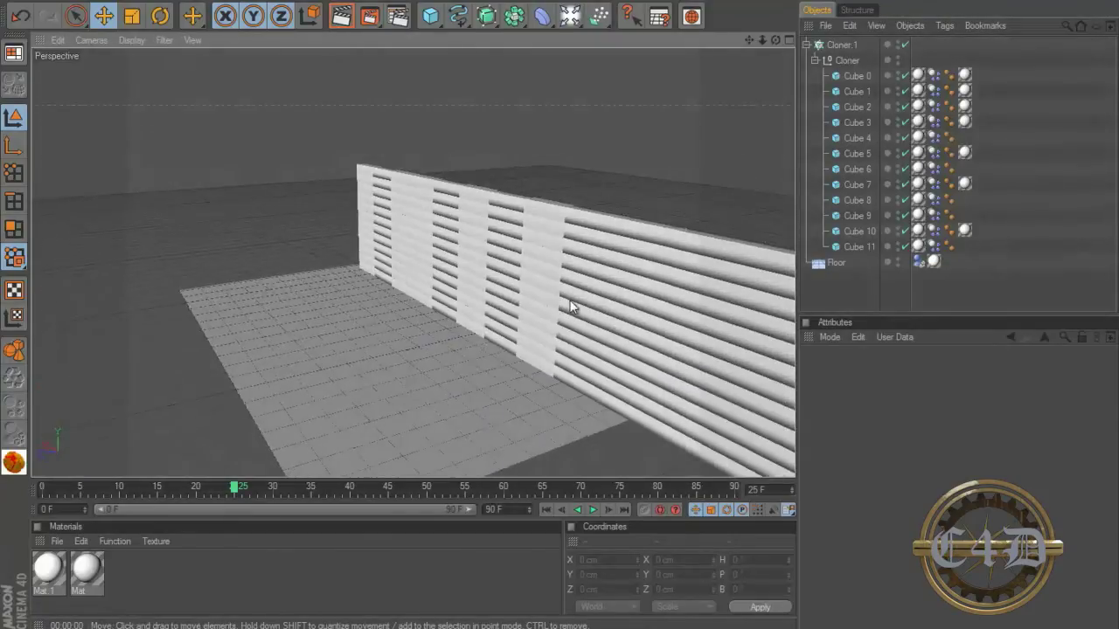
- Add the Ambient Occlusion effect in Render Settings
click(399, 22)
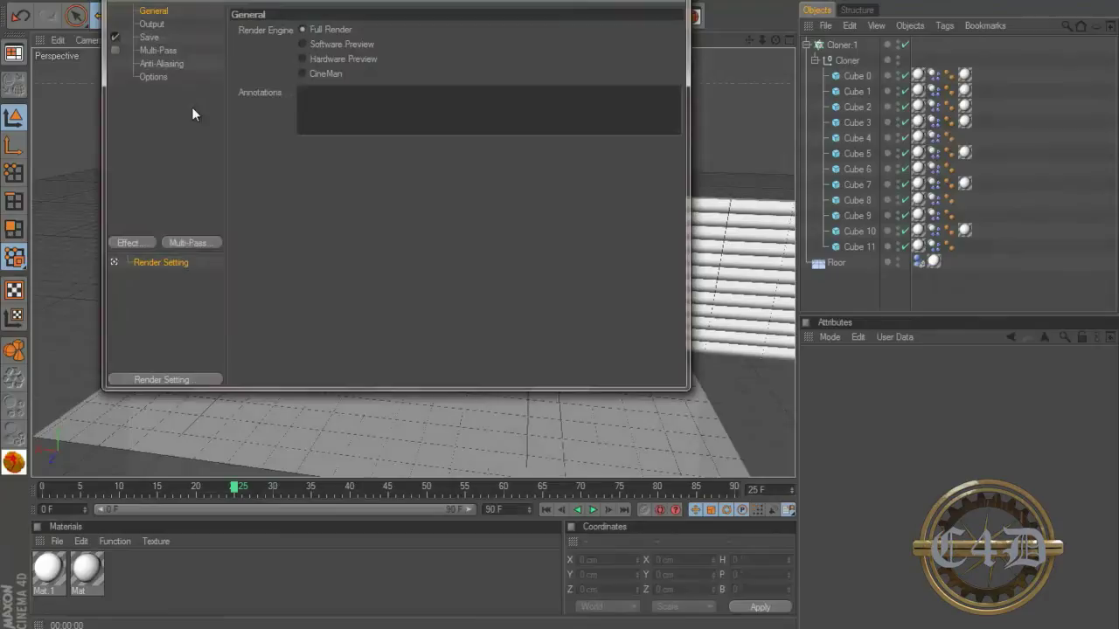
click(122, 243)
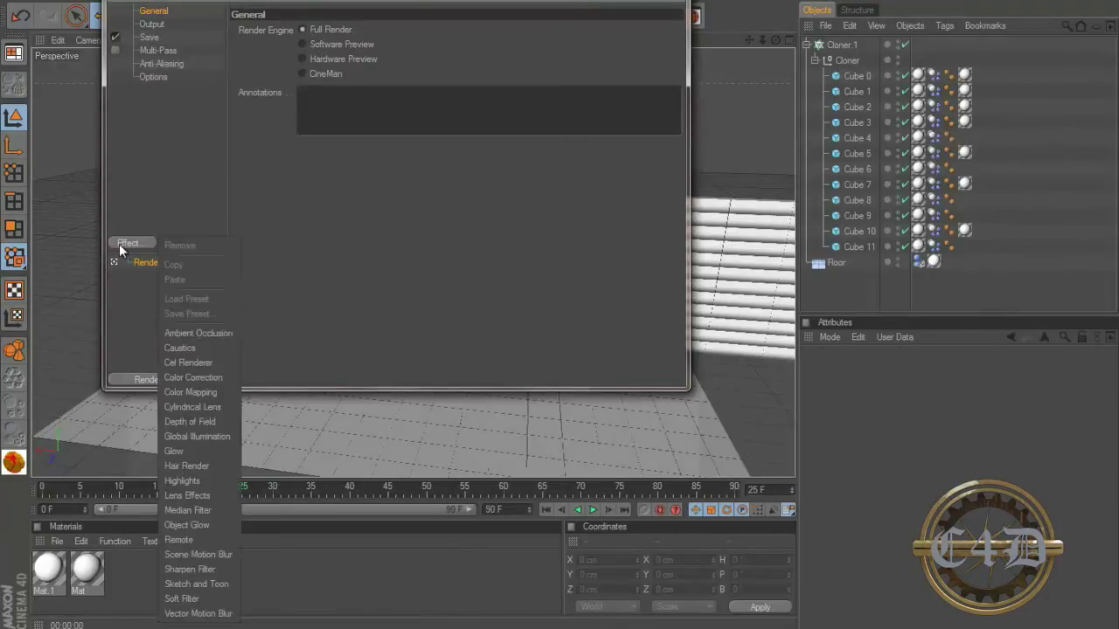
click(204, 332)
key(Escape)
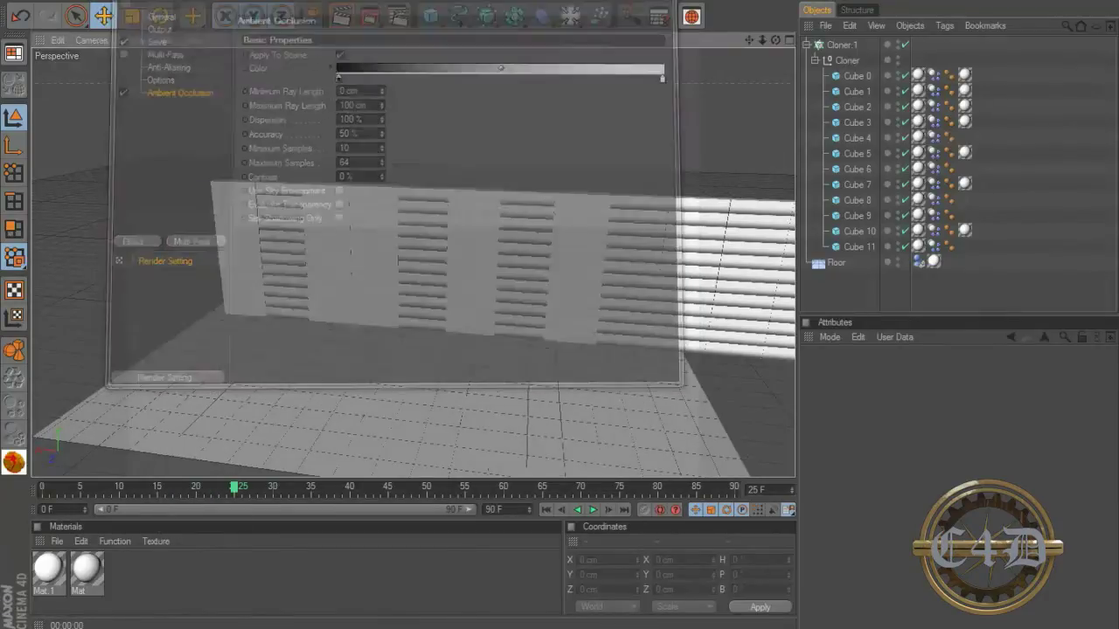
- Render the active view, raise the viewing angle, and render again
click(342, 21)
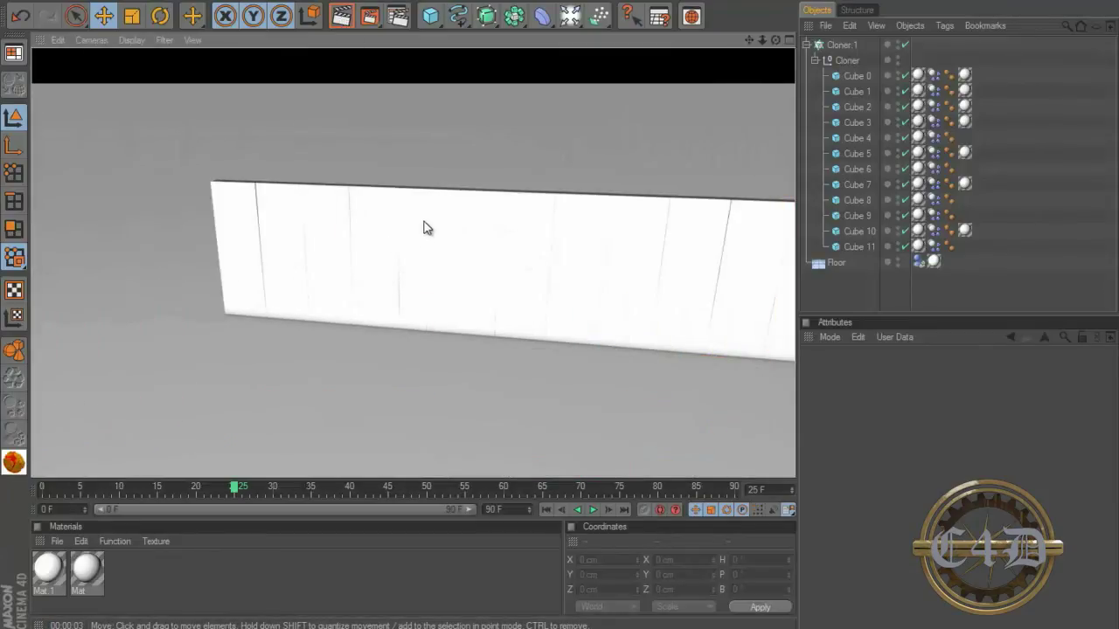
mouse_move(468, 292)
alt+mouse_down()
mouse_move(562, 307)
mouse_move(510, 302)
alt+mouse_up()
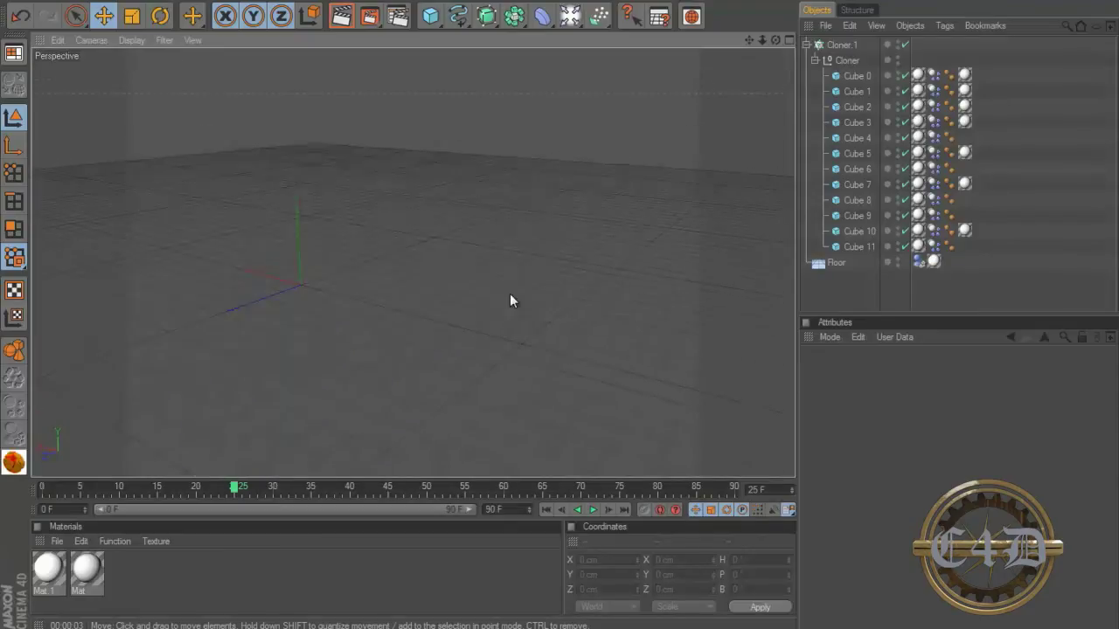
click(348, 14)
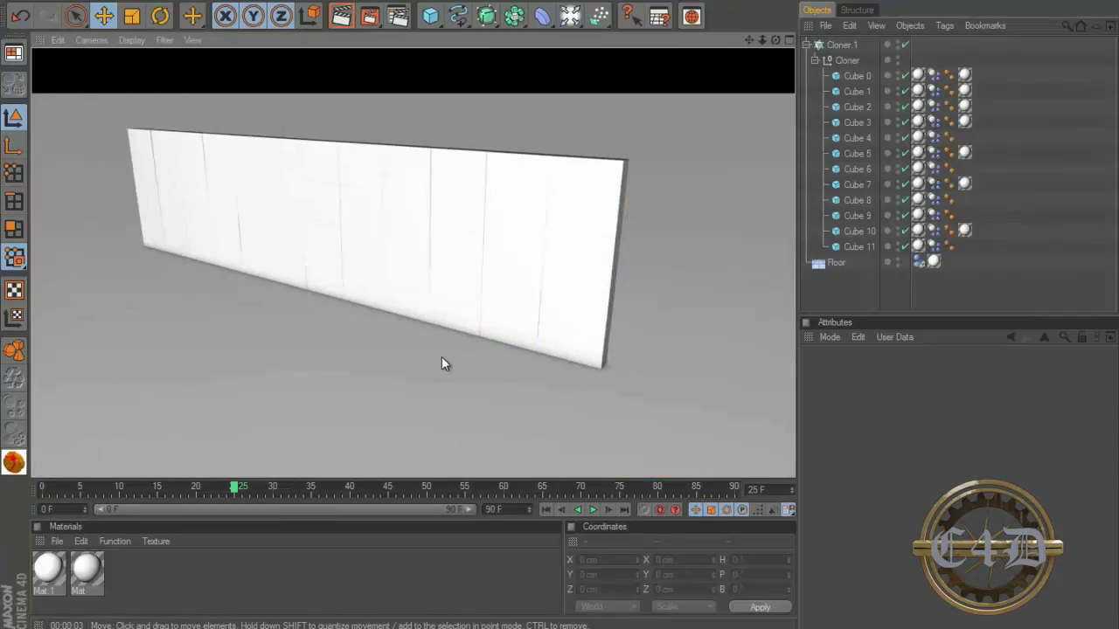
alt+drag(562, 302, 376, 341)
- Play the animation from frame 0 to 18 and test-render it in the Picture Viewer and viewport
click(549, 510)
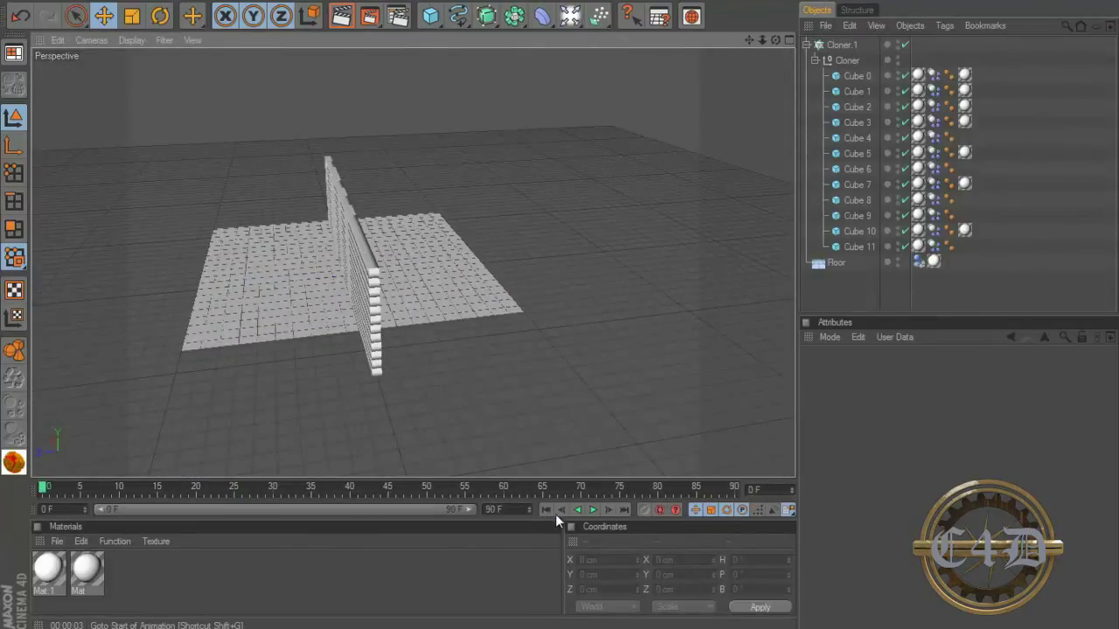
click(598, 512)
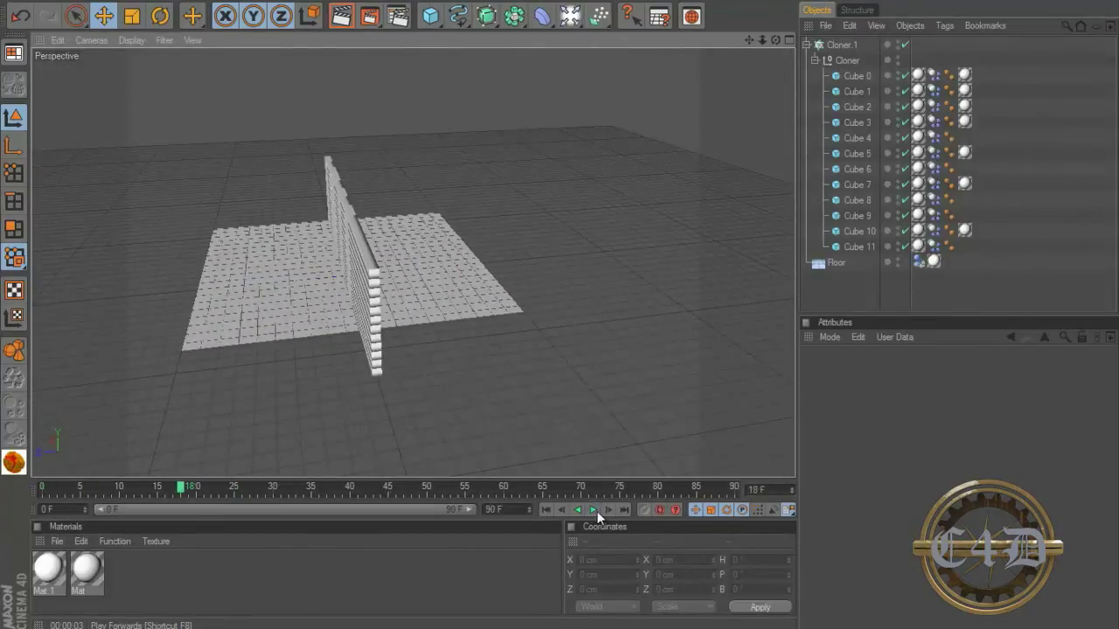
click(361, 18)
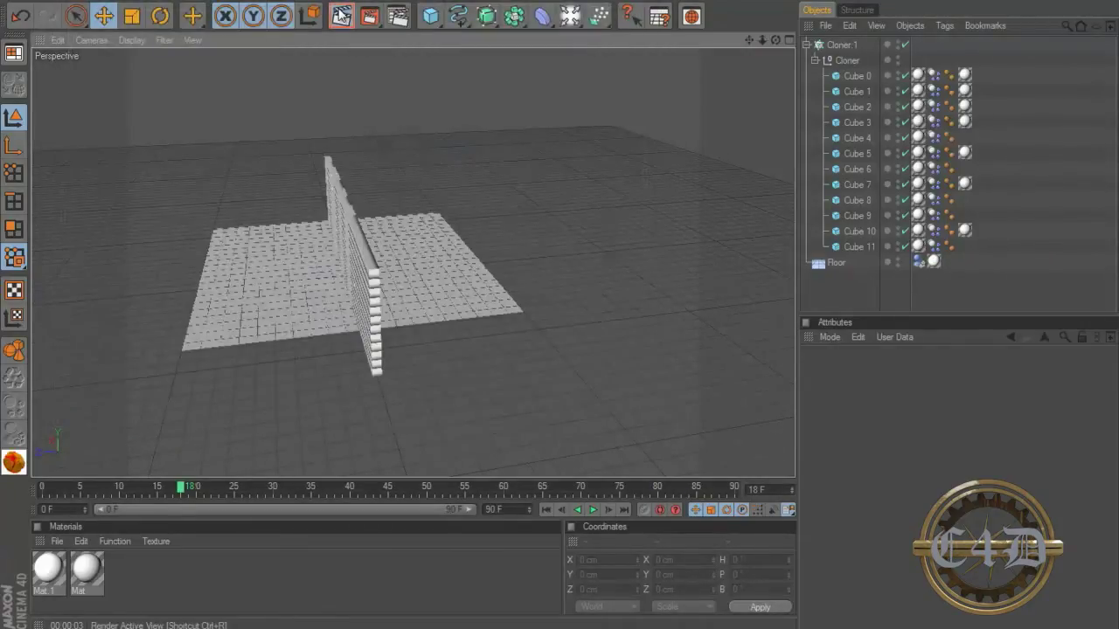
click(341, 16)
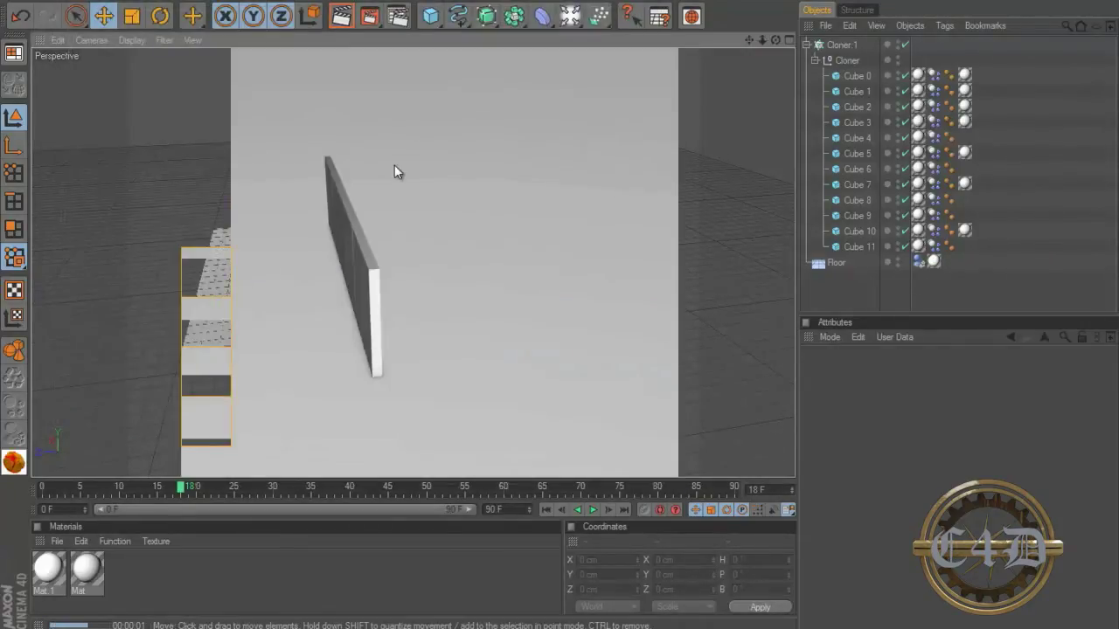
click(560, 300)
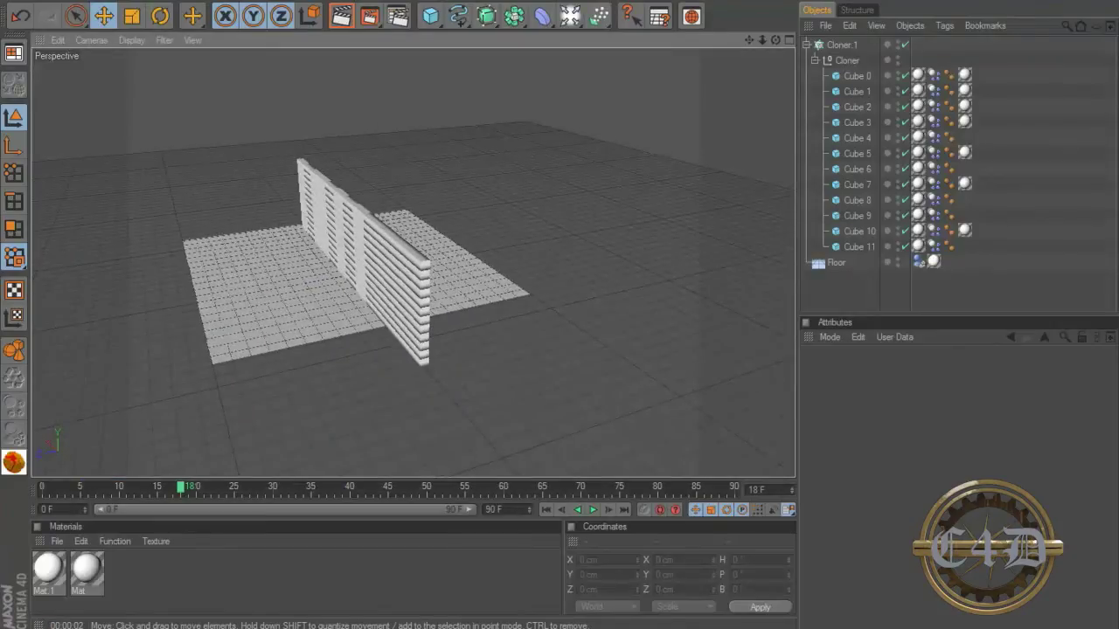
- Bring up the primitive objects palette
click(430, 15)
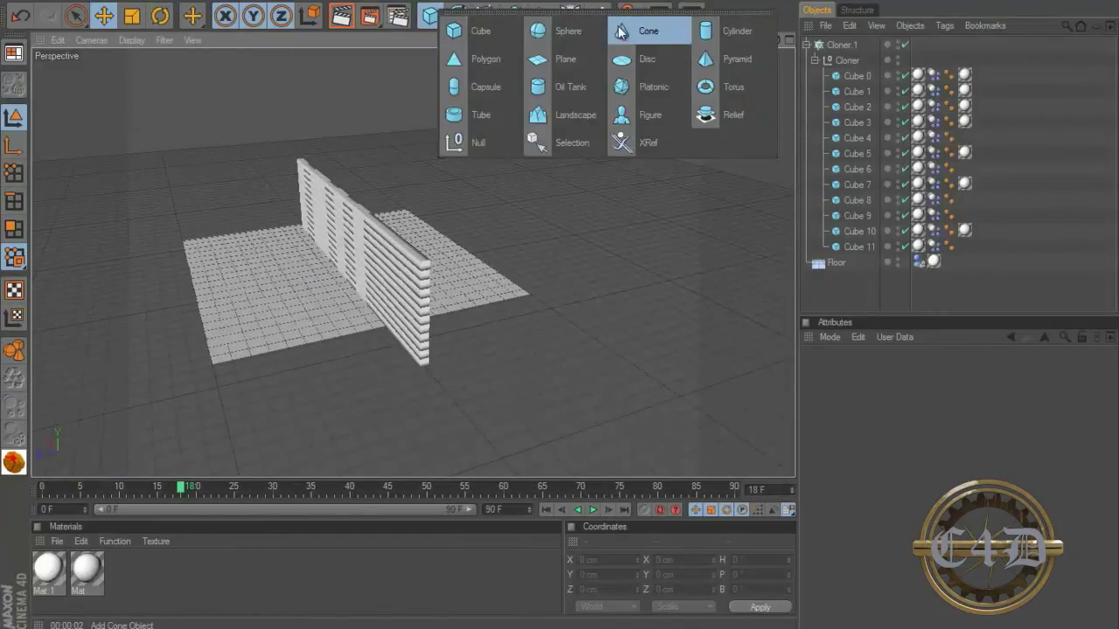
- Add a sphere and raise it above the floor beyond the wall
click(564, 31)
scroll(328, 379, up, 3)
drag(175, 308, 729, 285)
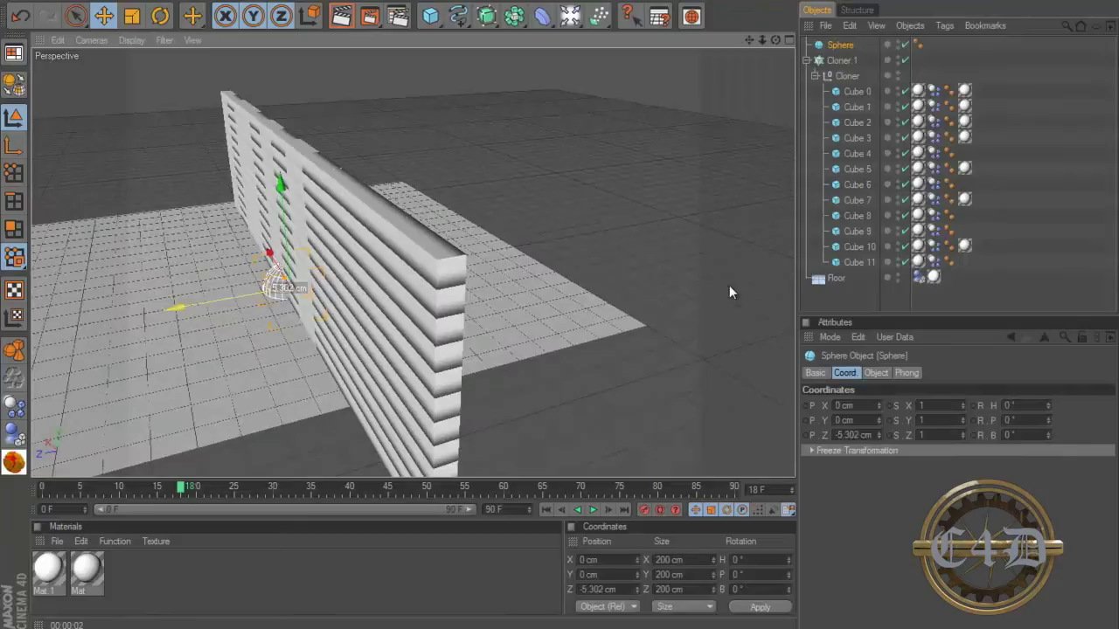
alt+drag(107, 361, 256, 357)
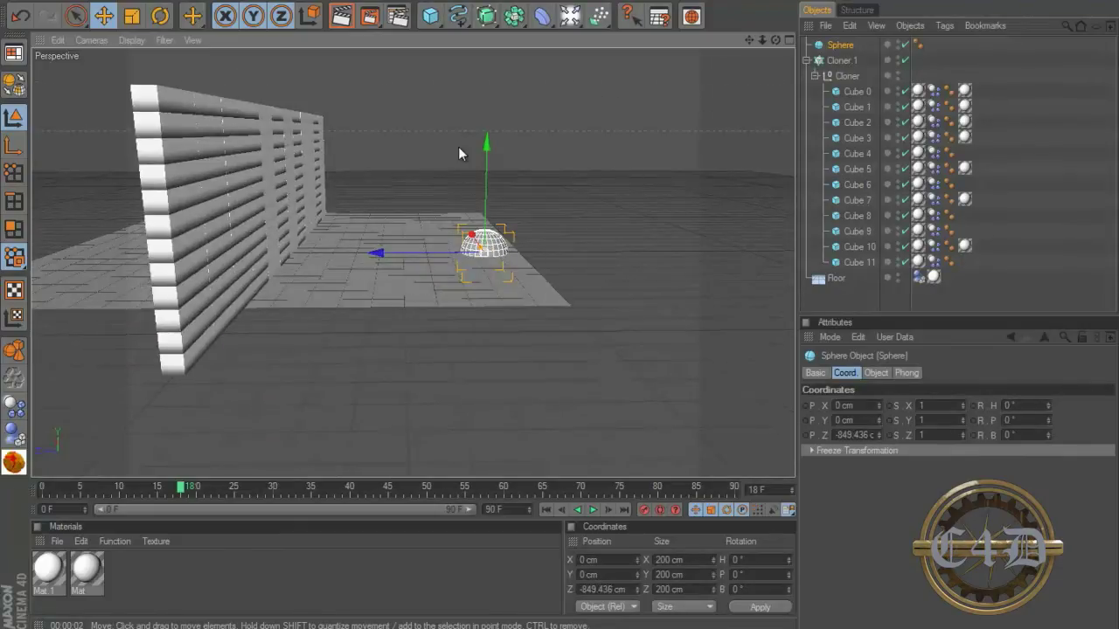
drag(484, 224, 489, 172)
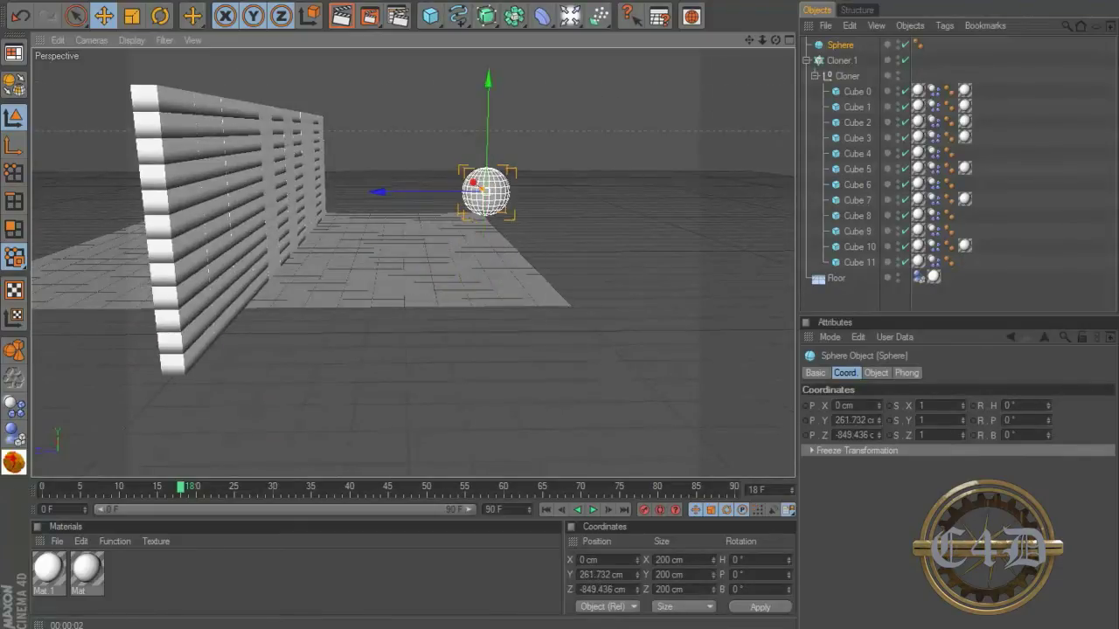
- Make the sphere a soft body, slide it farther back, and rewind to frame 0
click(319, 2)
mouse_move(328, 27)
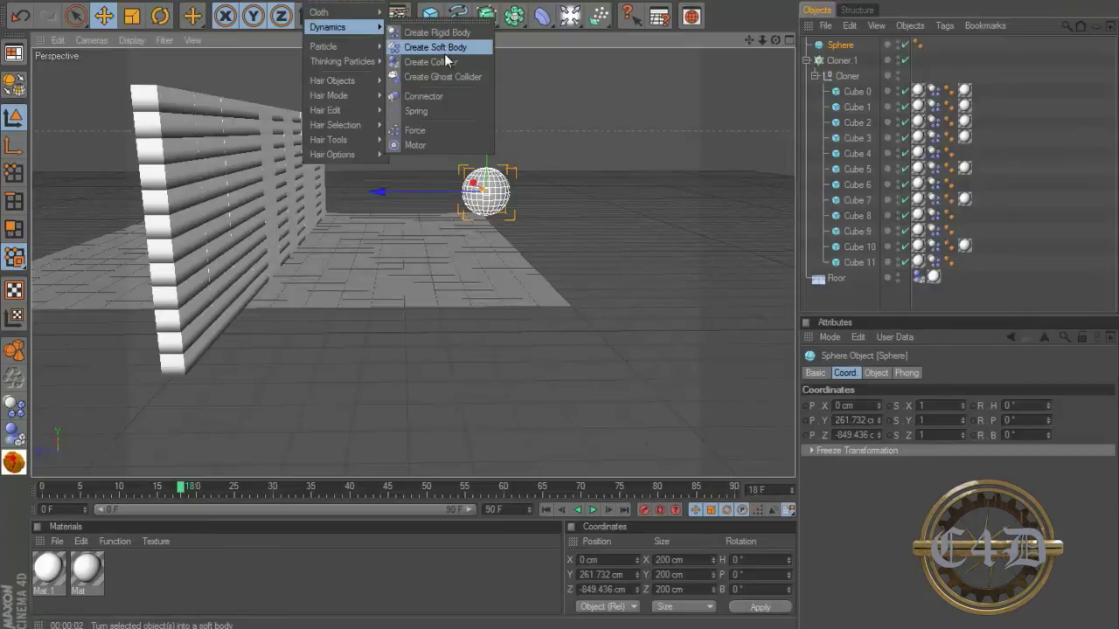
click(445, 61)
mouse_move(440, 187)
mouse_down()
mouse_move(571, 306)
mouse_move(436, 188)
mouse_up()
scroll(233, 456, down, 3)
key(shift+f)
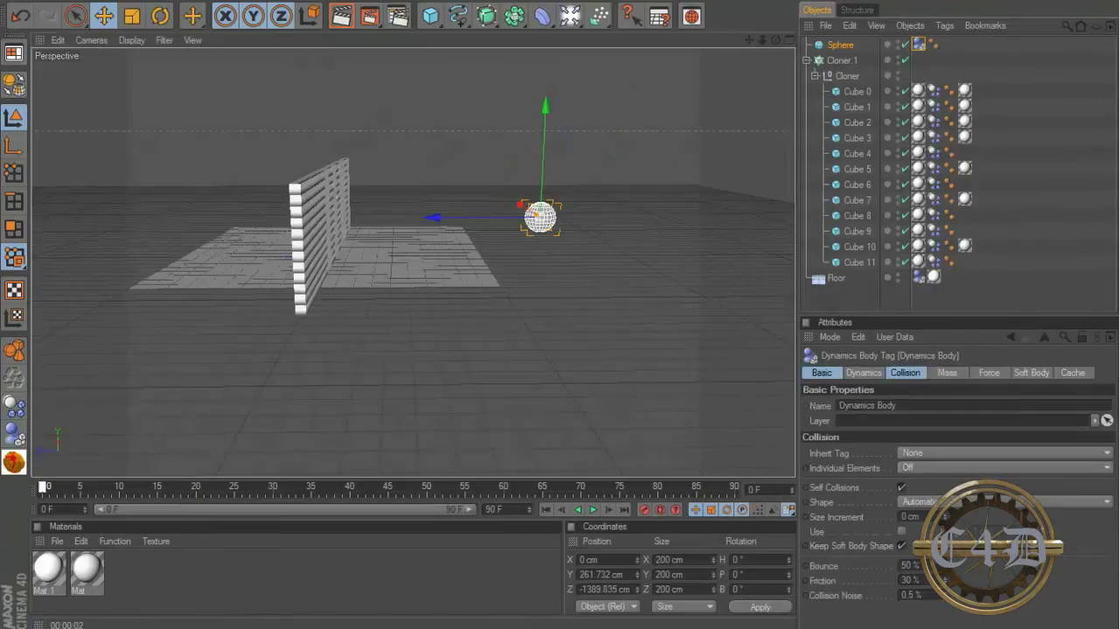
- With Autokeying on, key the sphere at frame 0 and move it through the wall by frame 14
click(660, 509)
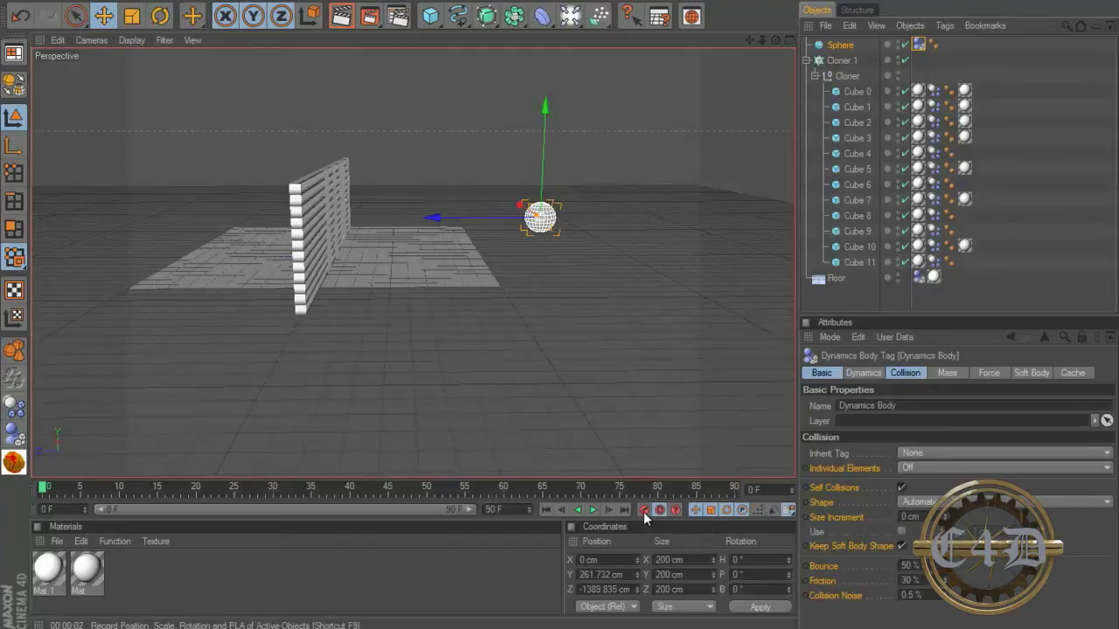
click(643, 510)
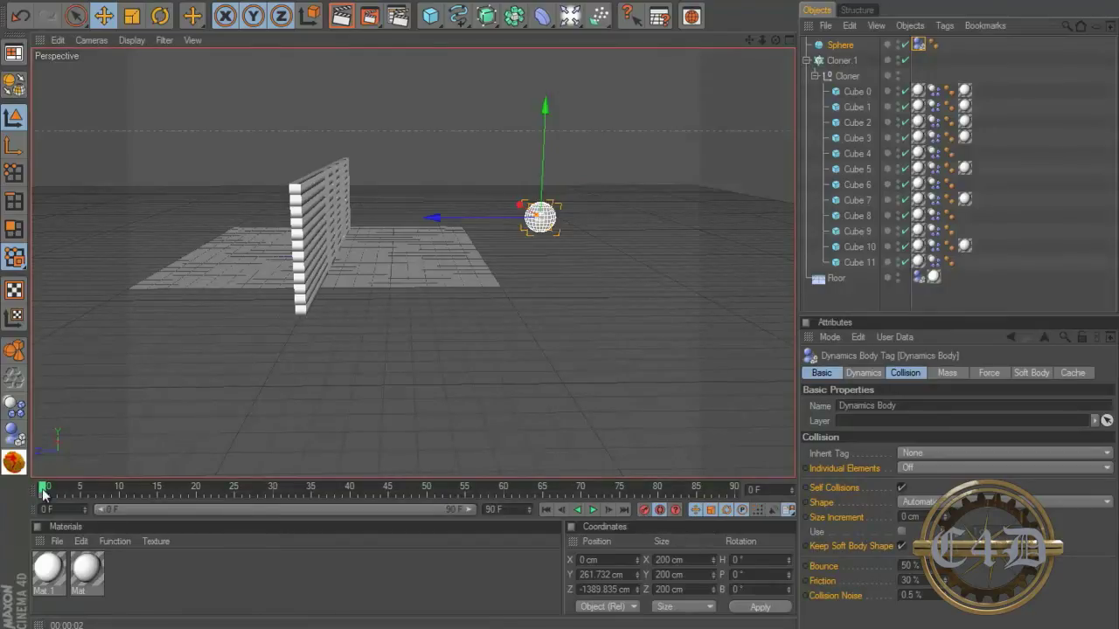
drag(44, 492, 152, 490)
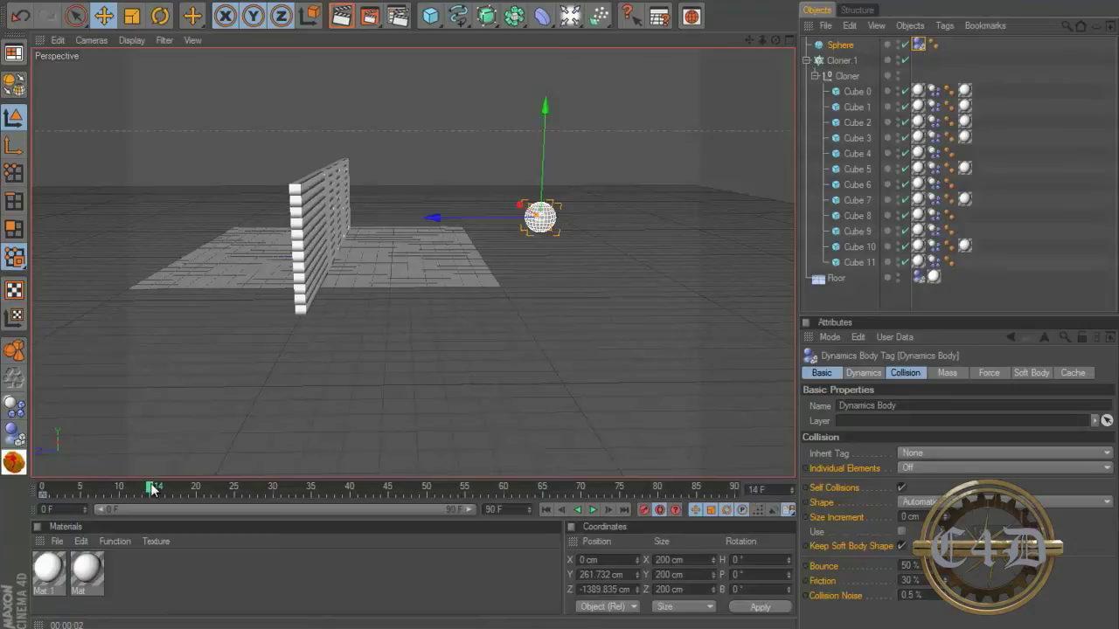
drag(461, 221, 560, 299)
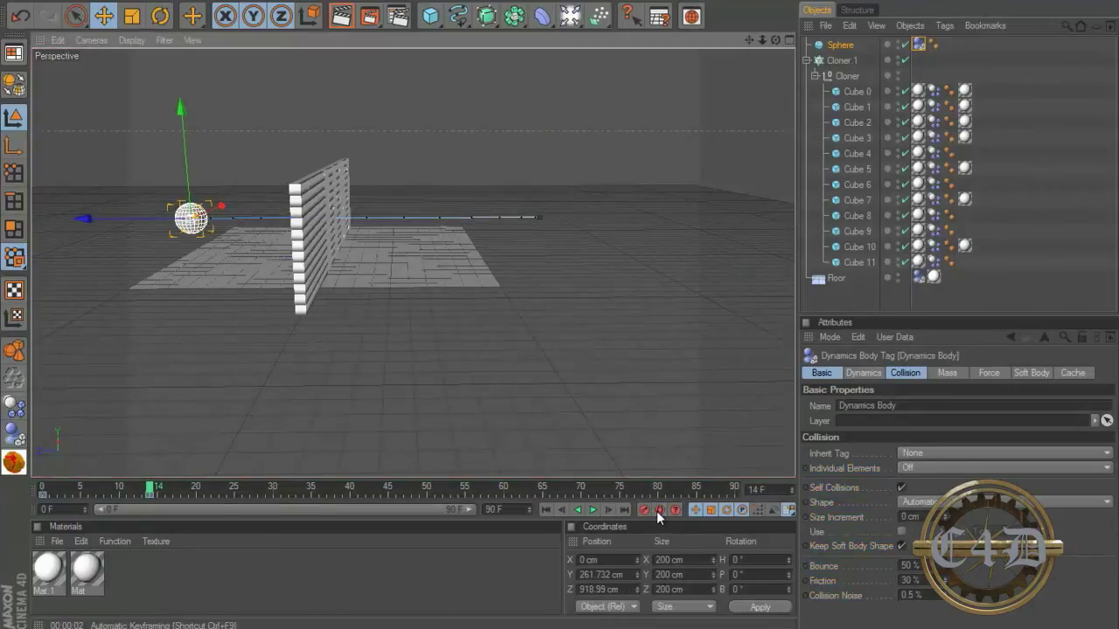
mouse_move(148, 489)
mouse_down()
mouse_move(96, 473)
mouse_move(179, 481)
mouse_move(50, 480)
mouse_move(169, 491)
mouse_move(2, 479)
mouse_up()
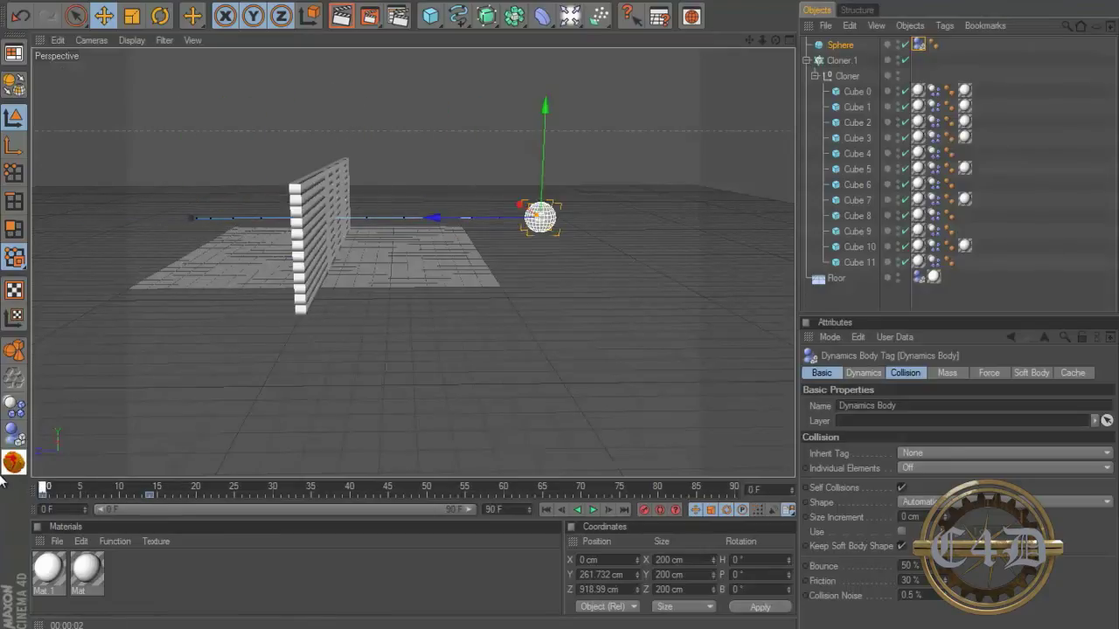
- Play the simulation, stop at frame 53 and render the collapsed wall from two angles
click(592, 510)
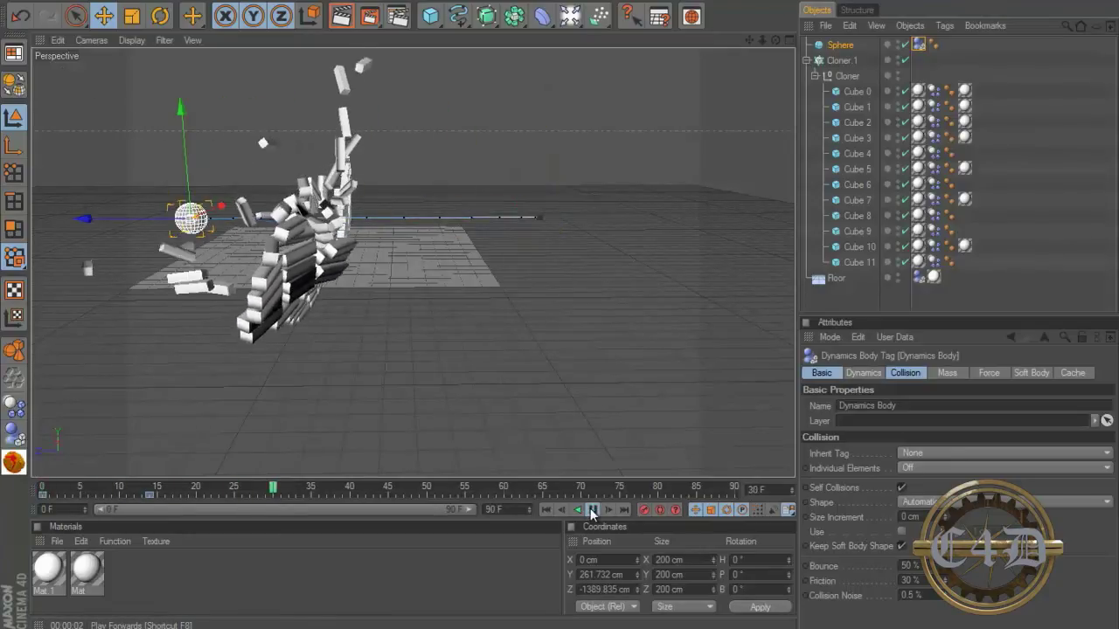
click(592, 510)
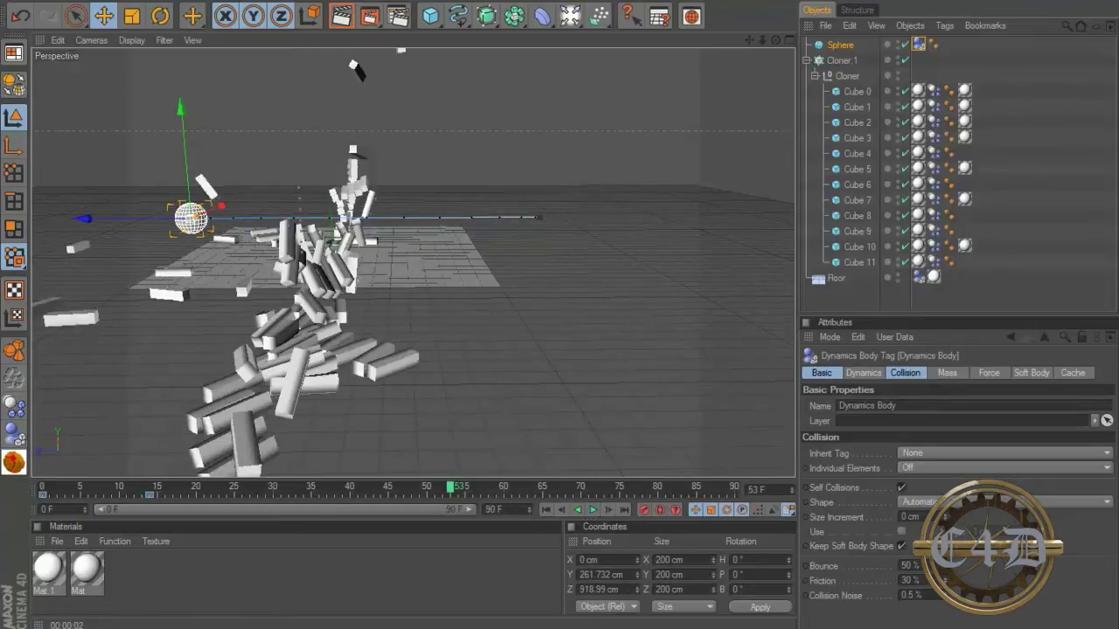
click(354, 17)
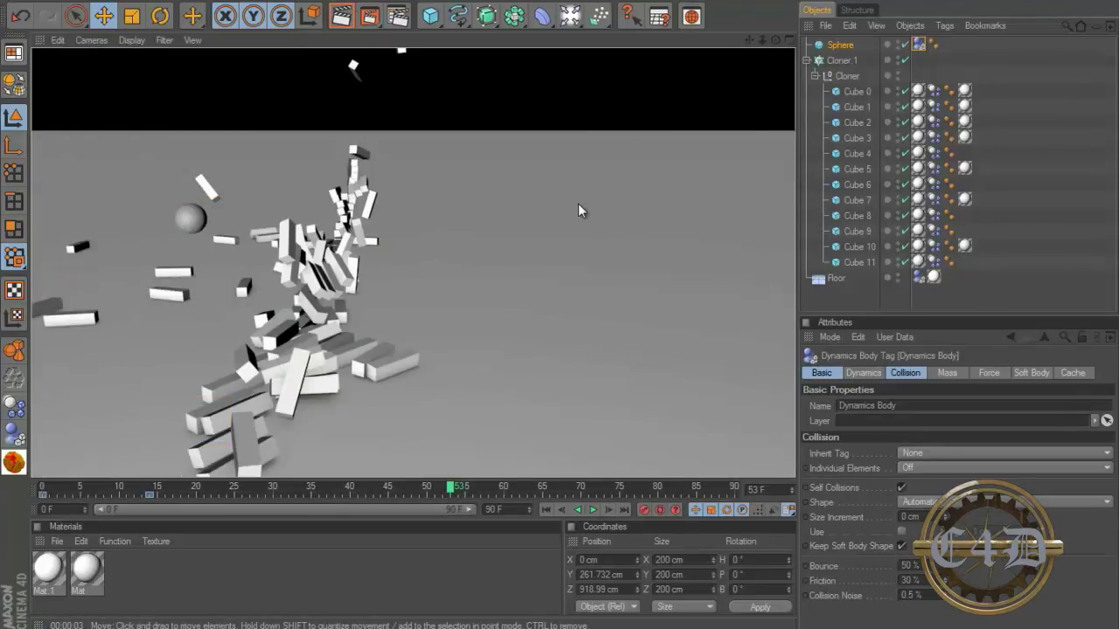
mouse_move(577, 203)
alt+mouse_down()
mouse_move(529, 299)
mouse_move(558, 299)
alt+mouse_up()
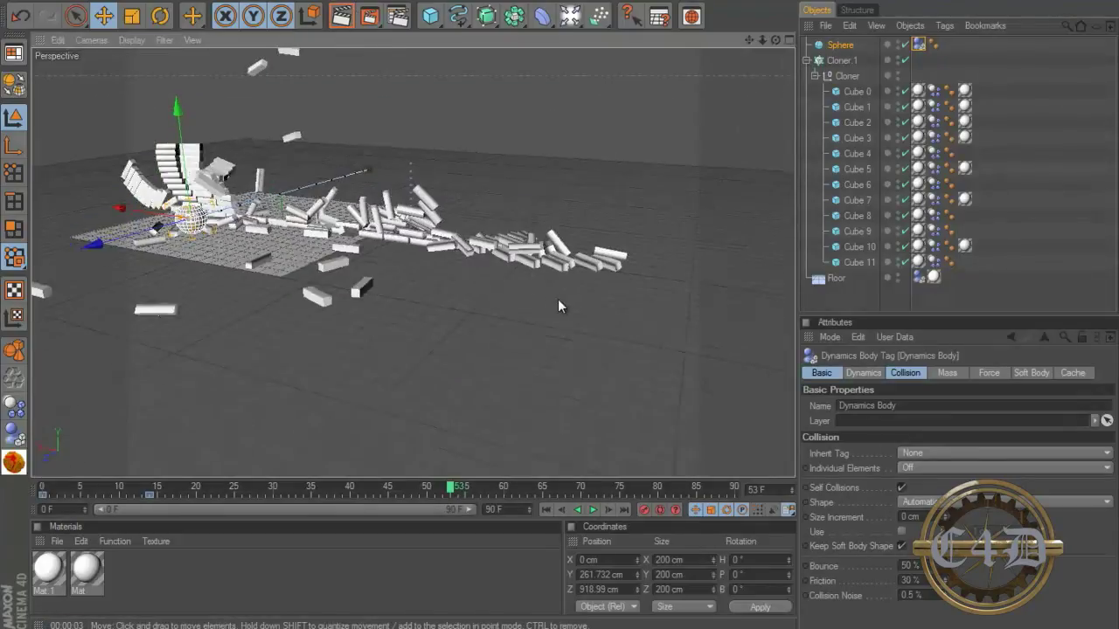
click(343, 20)
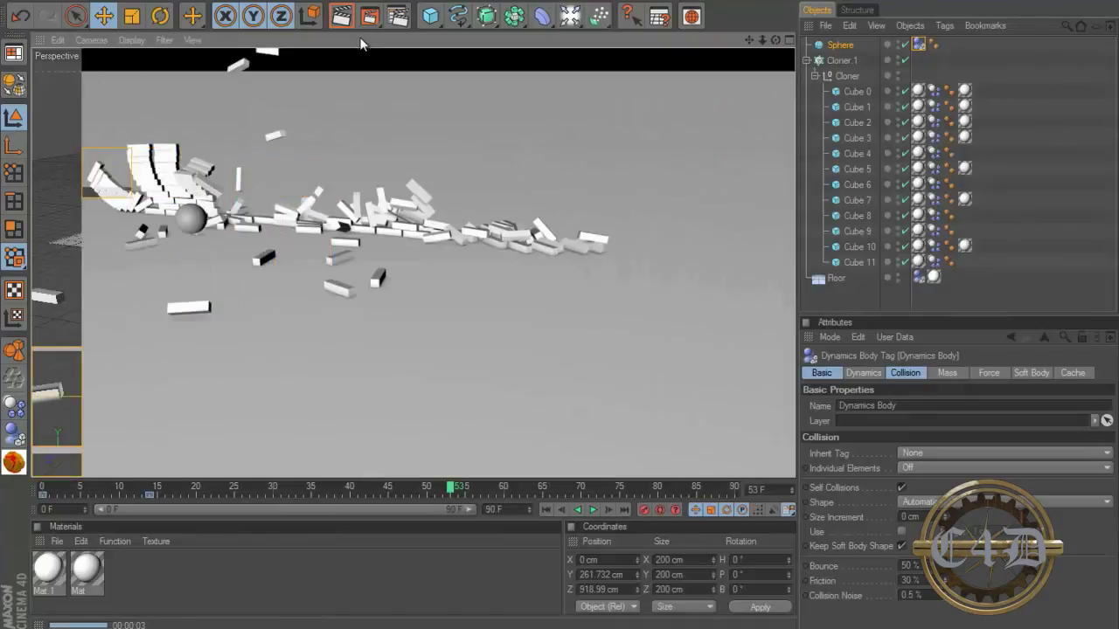
- Rewind to frame 0 and create a new material, Mat.2, in the Materials manager
click(545, 509)
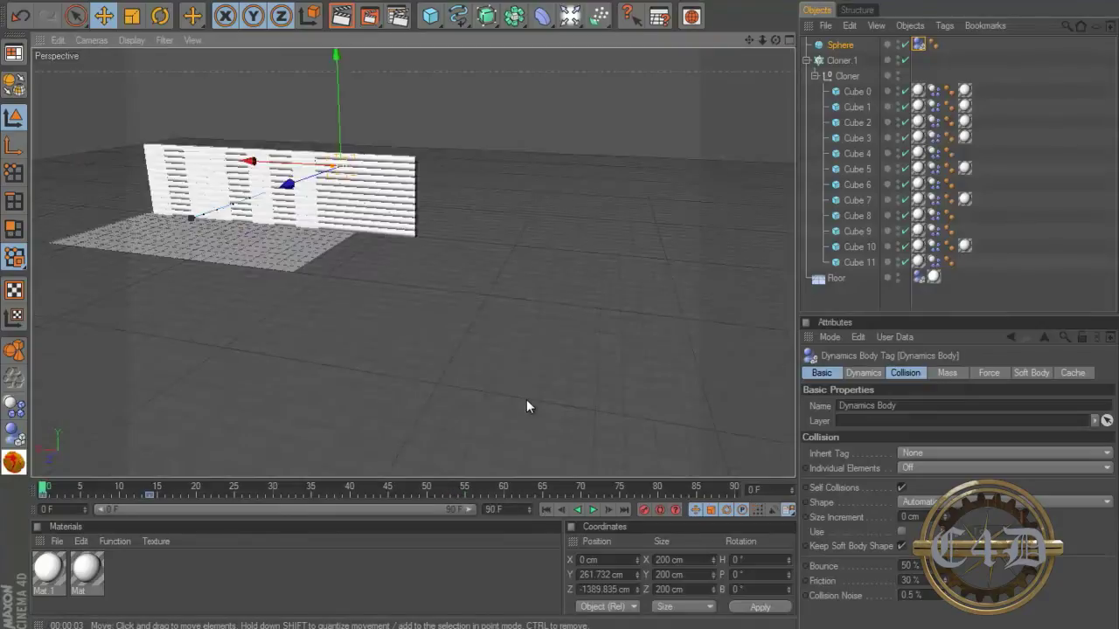
scroll(495, 410, down, 3)
mouse_move(385, 357)
alt+mouse_down()
mouse_move(408, 334)
mouse_move(380, 324)
alt+mouse_up()
scroll(351, 113, up, 2)
scroll(185, 337, up, 2)
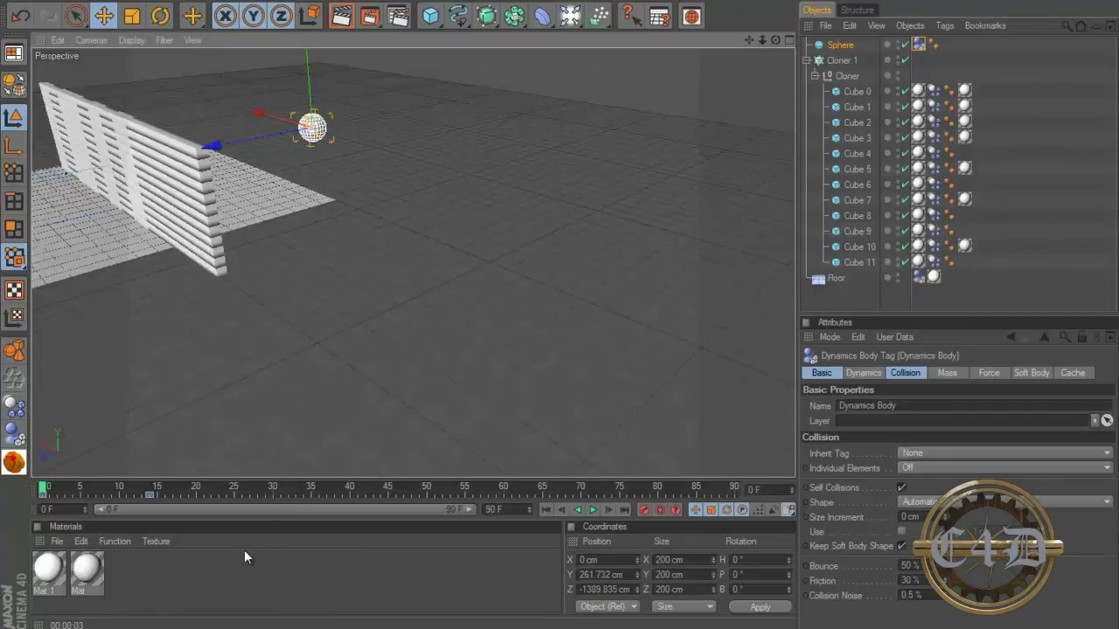
double_click(189, 572)
- Set Mat.2's colour texture to a Checkerboard with a light green Color 2
double_click(51, 590)
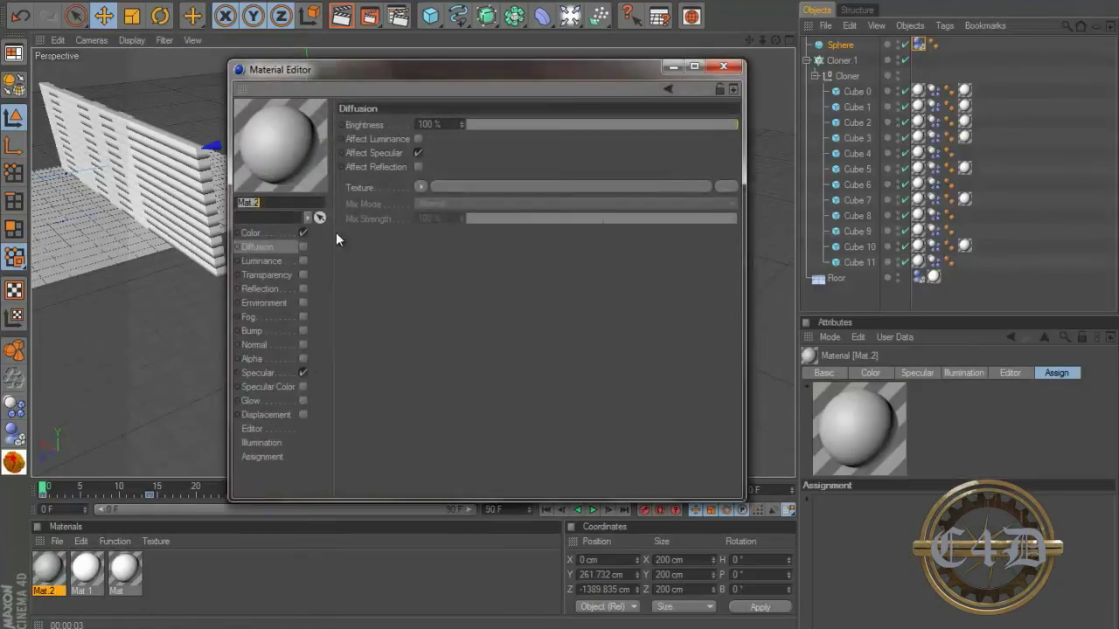
click(254, 233)
click(402, 190)
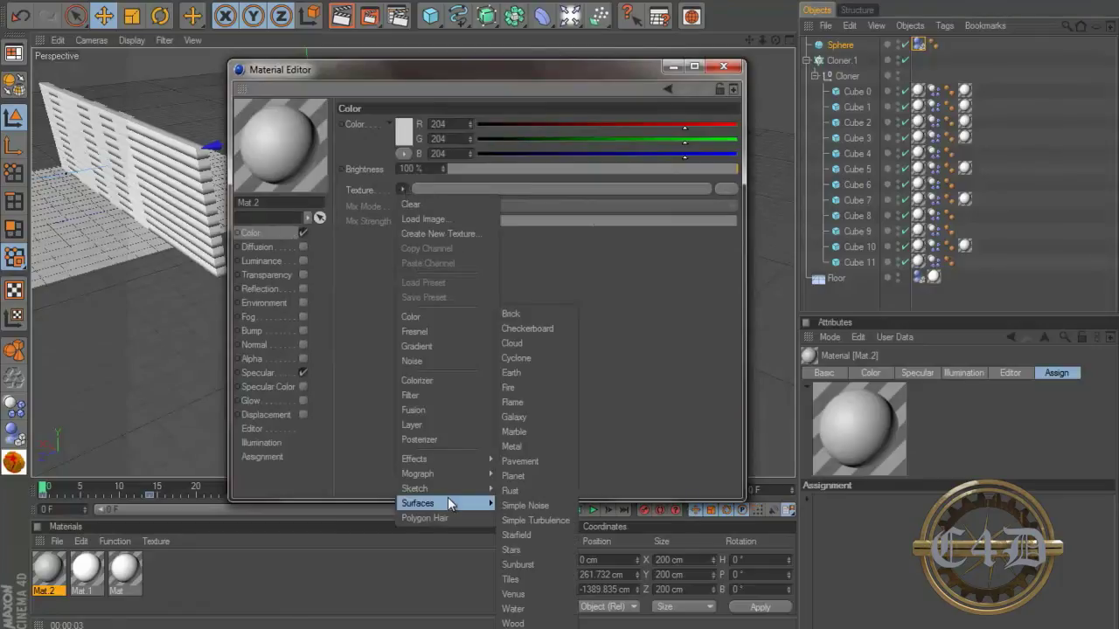
click(540, 331)
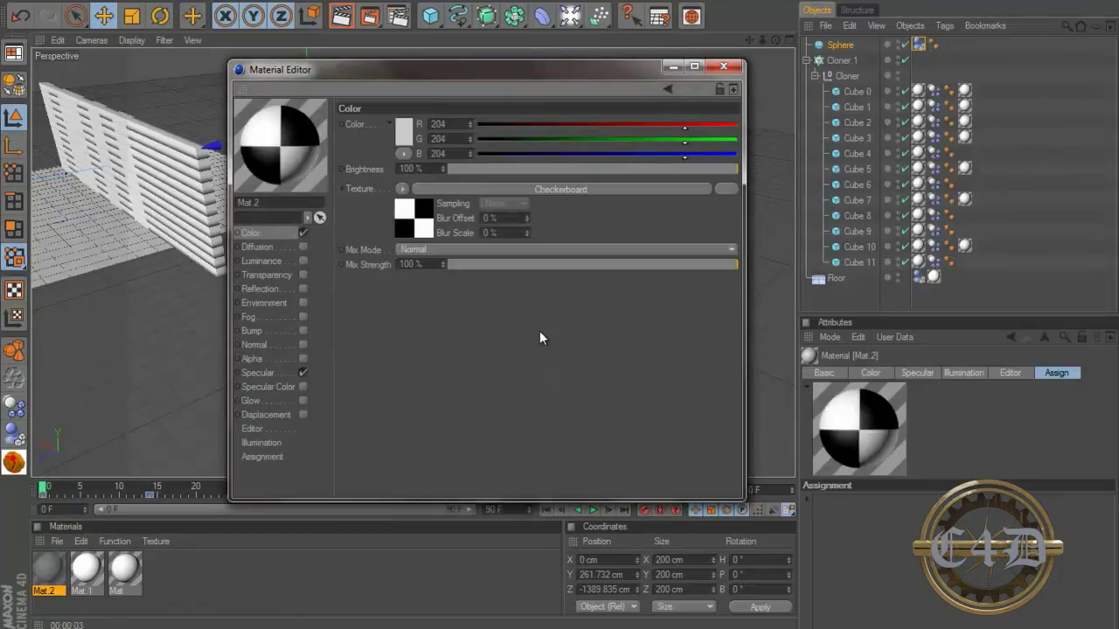
click(427, 214)
click(404, 246)
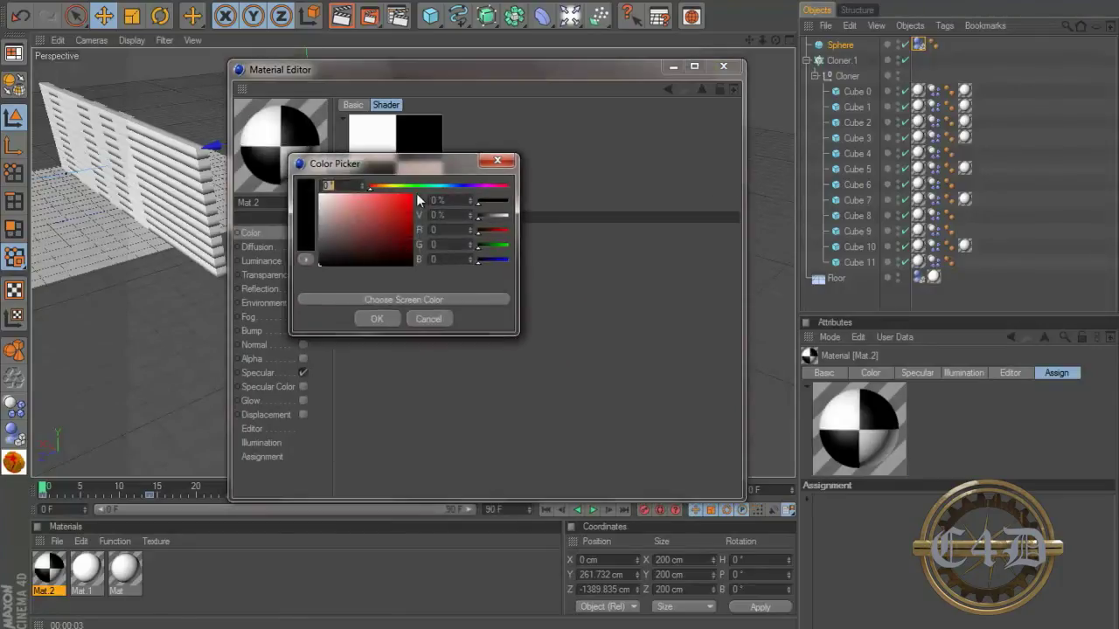
click(407, 186)
click(412, 220)
mouse_move(416, 227)
mouse_down()
mouse_move(411, 201)
mouse_move(358, 212)
mouse_move(370, 205)
mouse_up()
click(377, 320)
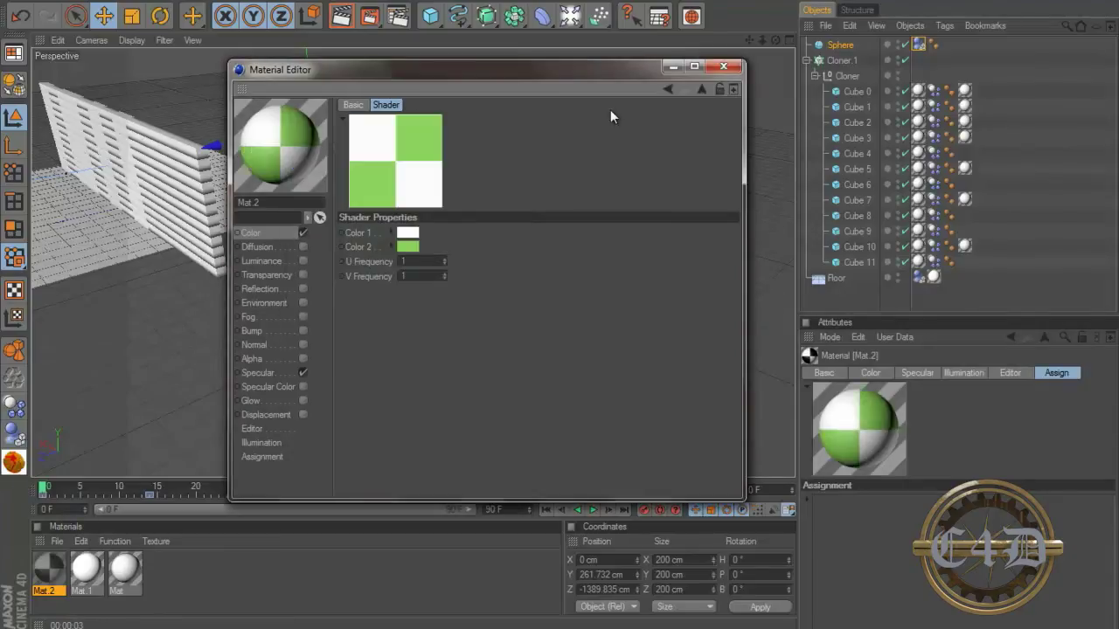
click(723, 66)
- Enable Fresnel reflection on Mat.2 with Brightness 15% and Mix Strength 29%
double_click(55, 583)
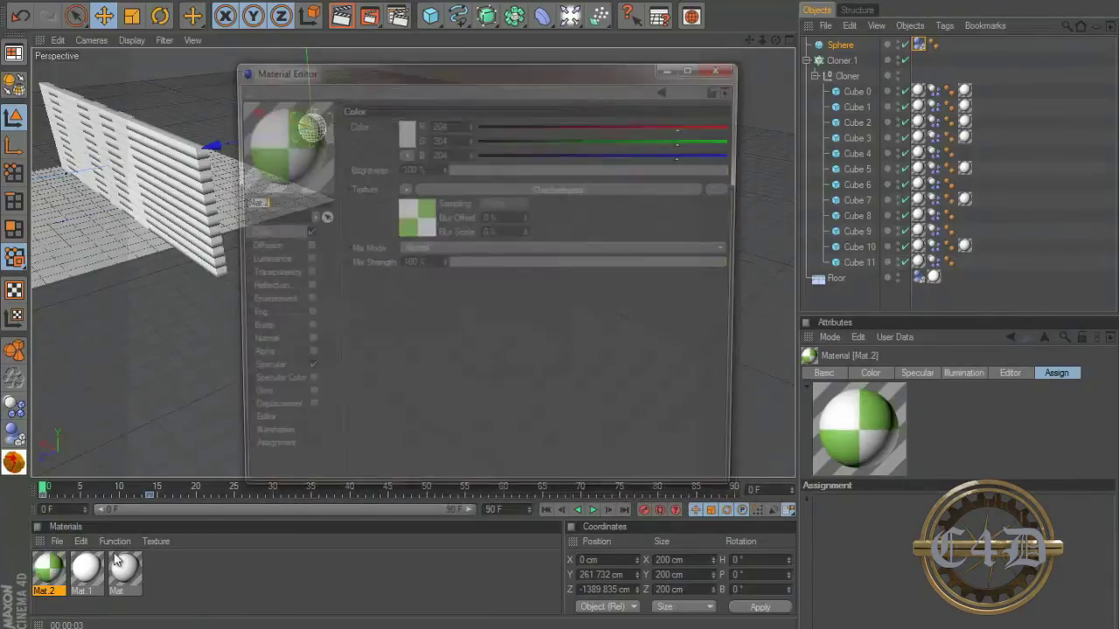
click(303, 288)
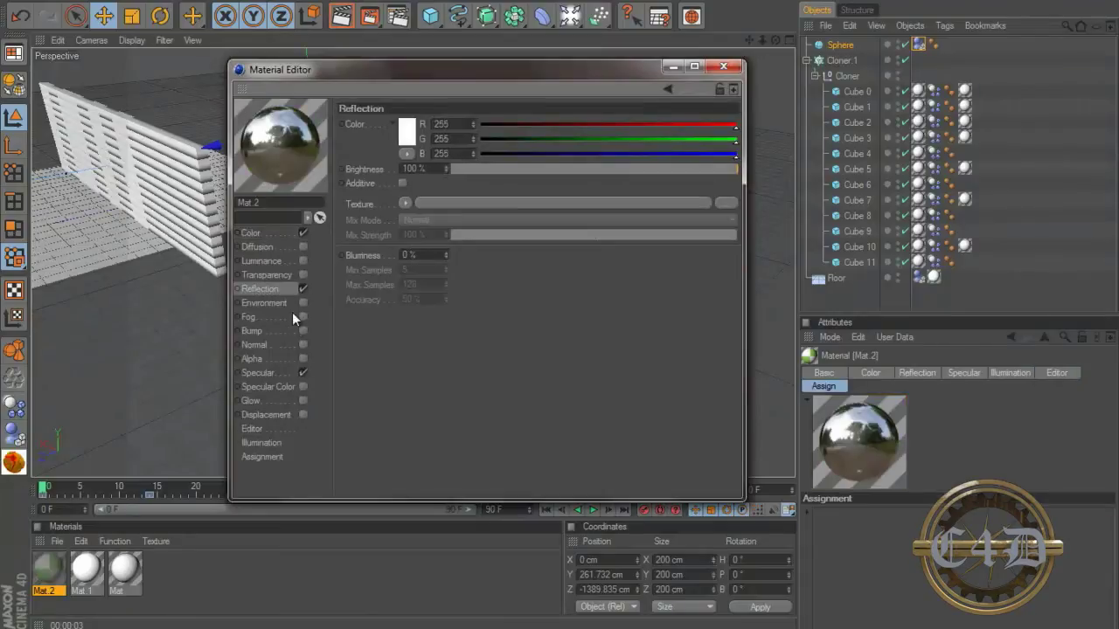
click(404, 204)
click(436, 345)
click(482, 170)
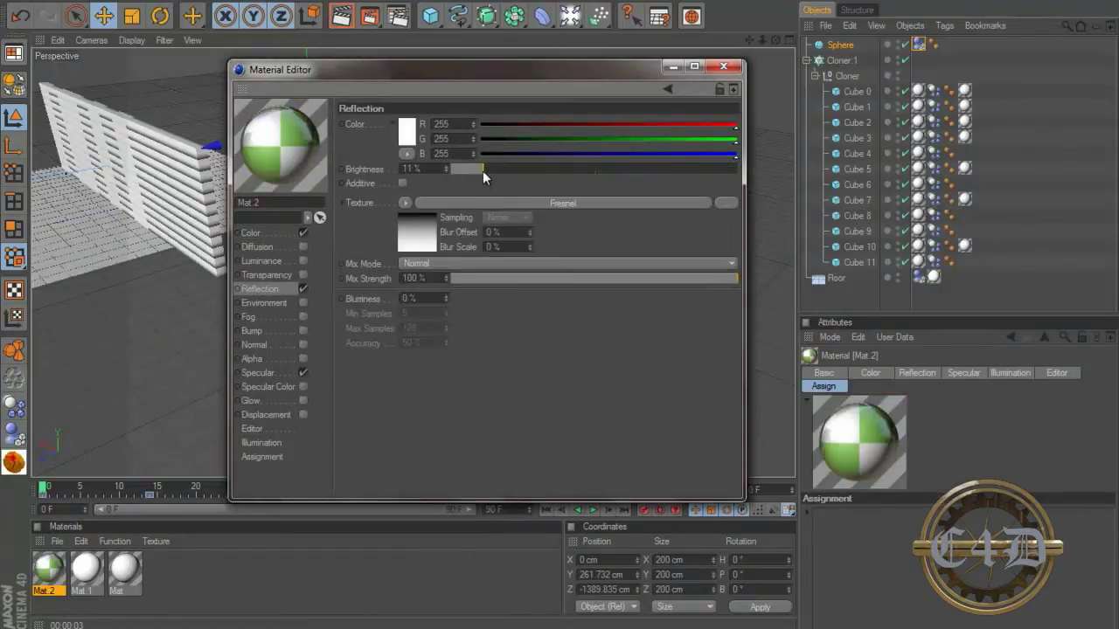
drag(484, 170, 495, 171)
click(528, 276)
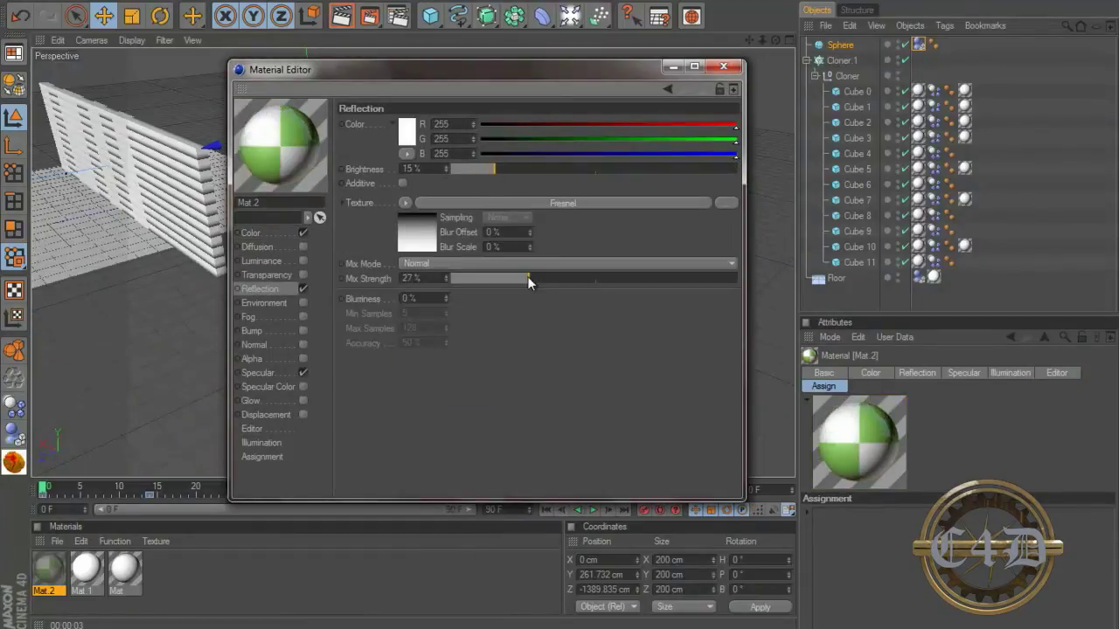
drag(527, 277, 534, 273)
drag(705, 70, 708, 73)
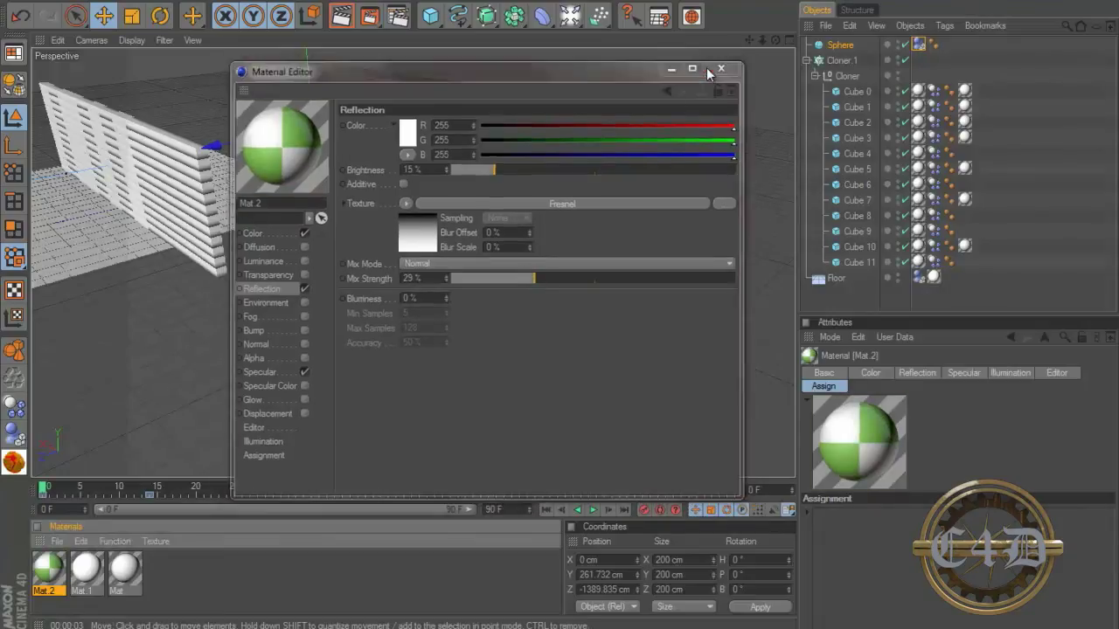
click(721, 68)
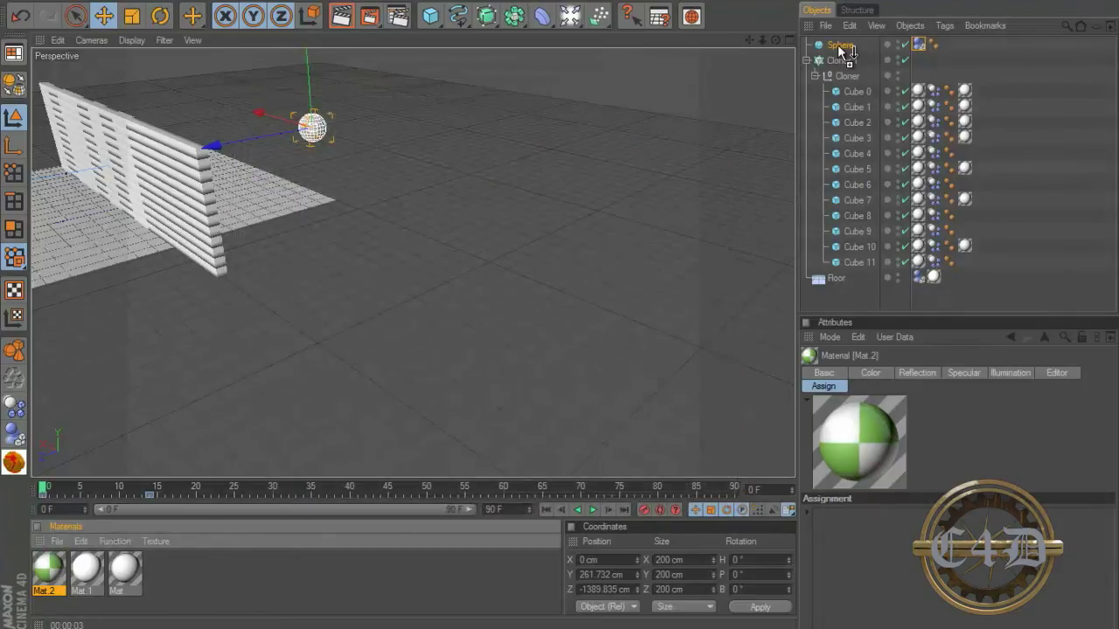
- Apply Mat.2 to the sphere, then play the dynamics and render the smash at frame 11
drag(838, 44, 839, 46)
alt+drag(419, 251, 417, 282)
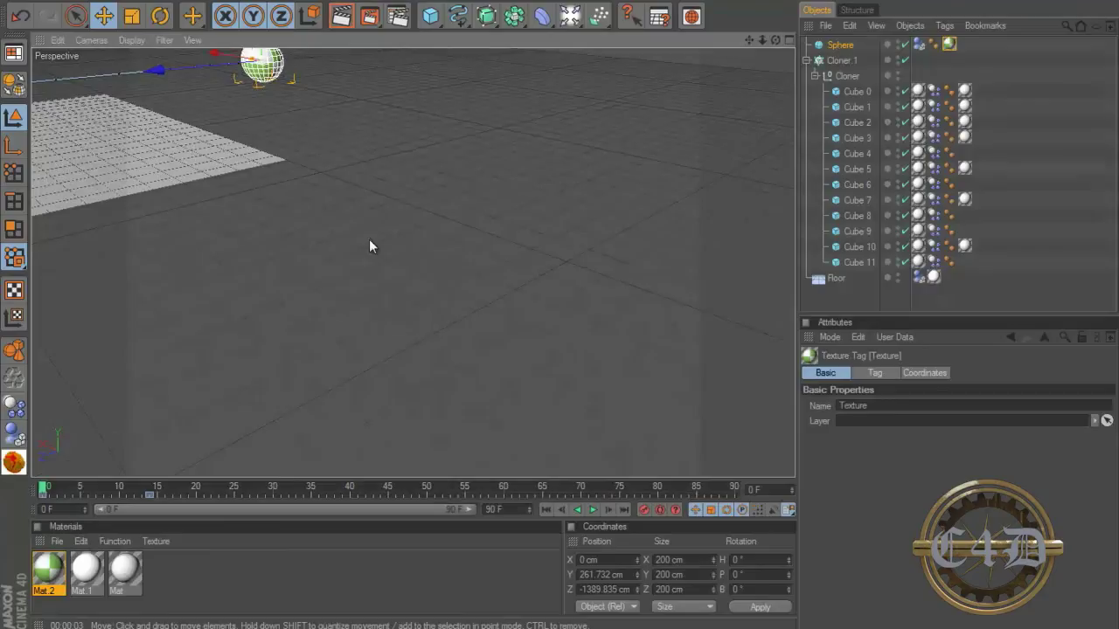
alt+drag(370, 245, 565, 305)
mouse_move(256, 226)
alt+mouse_down()
mouse_move(559, 305)
mouse_move(184, 260)
mouse_move(561, 299)
mouse_move(237, 219)
mouse_move(561, 306)
alt+mouse_up()
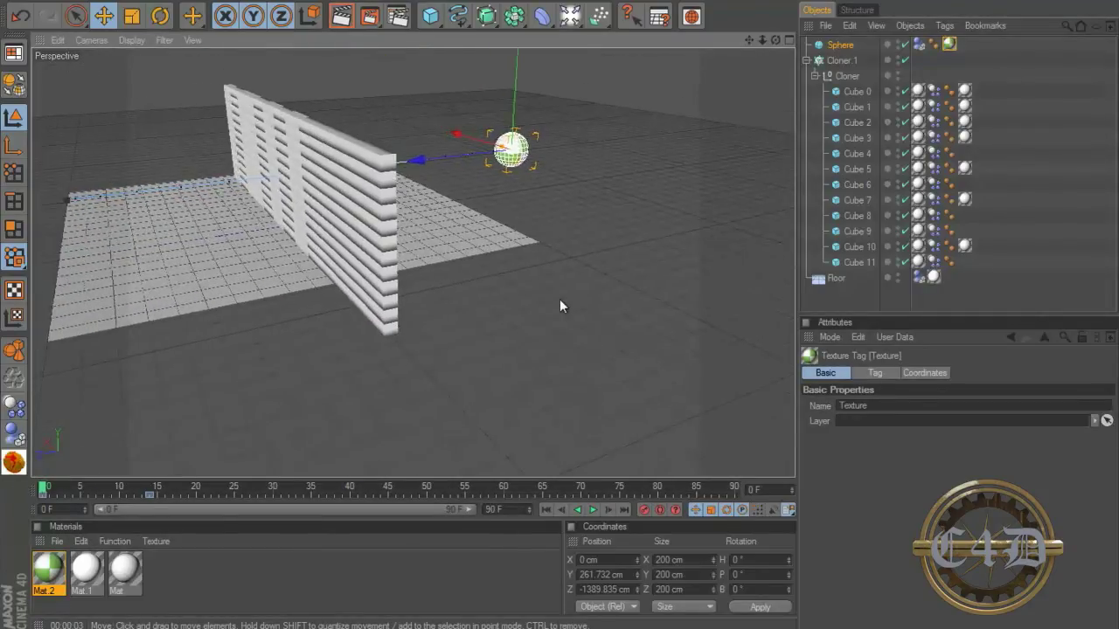
click(592, 511)
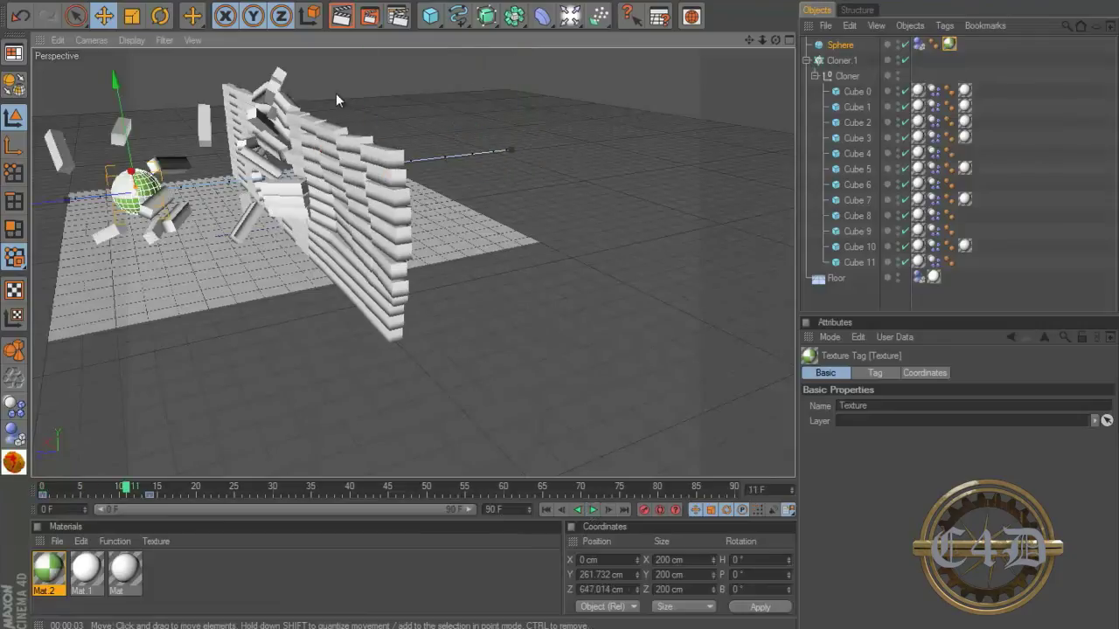
key(ctrl+r)
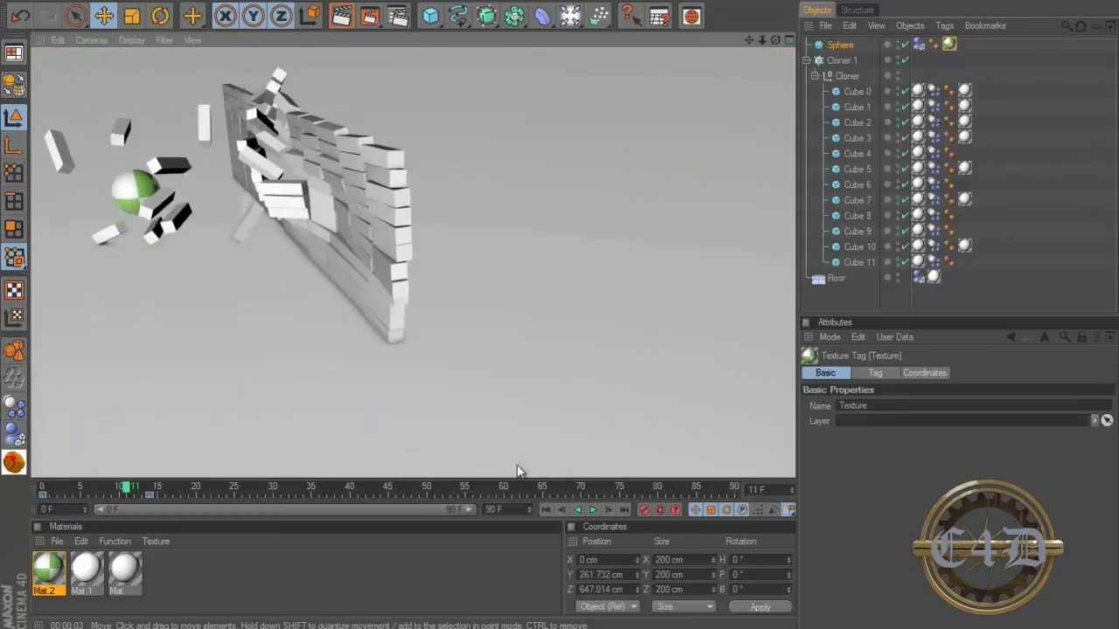
- Rewind to frame 0 and add a new Light to the scene
click(546, 510)
scroll(406, 348, down, 5)
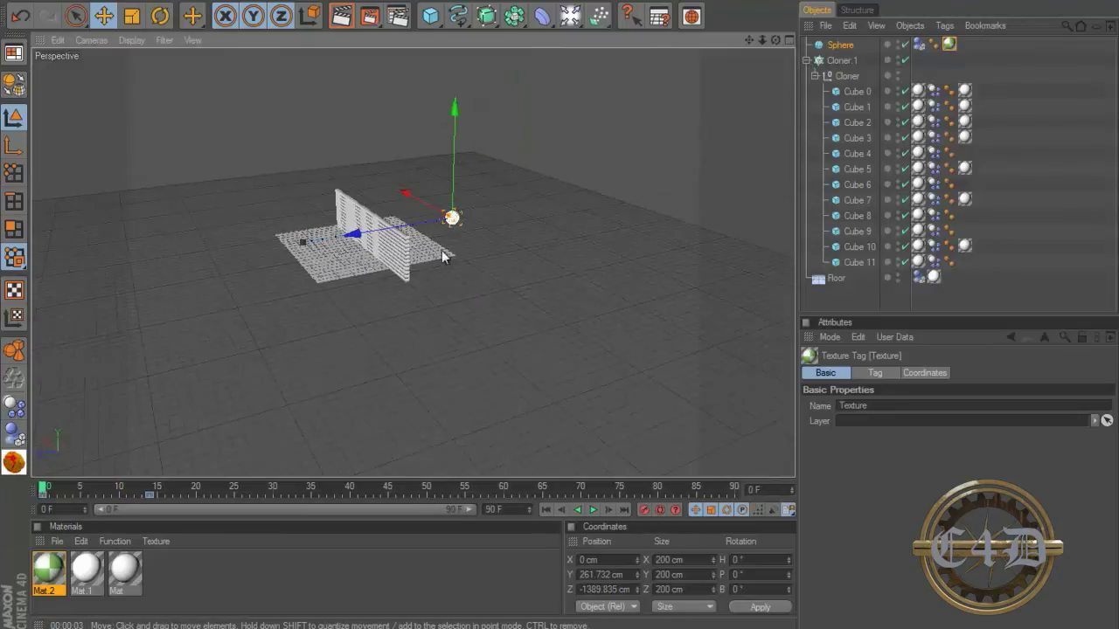
click(569, 15)
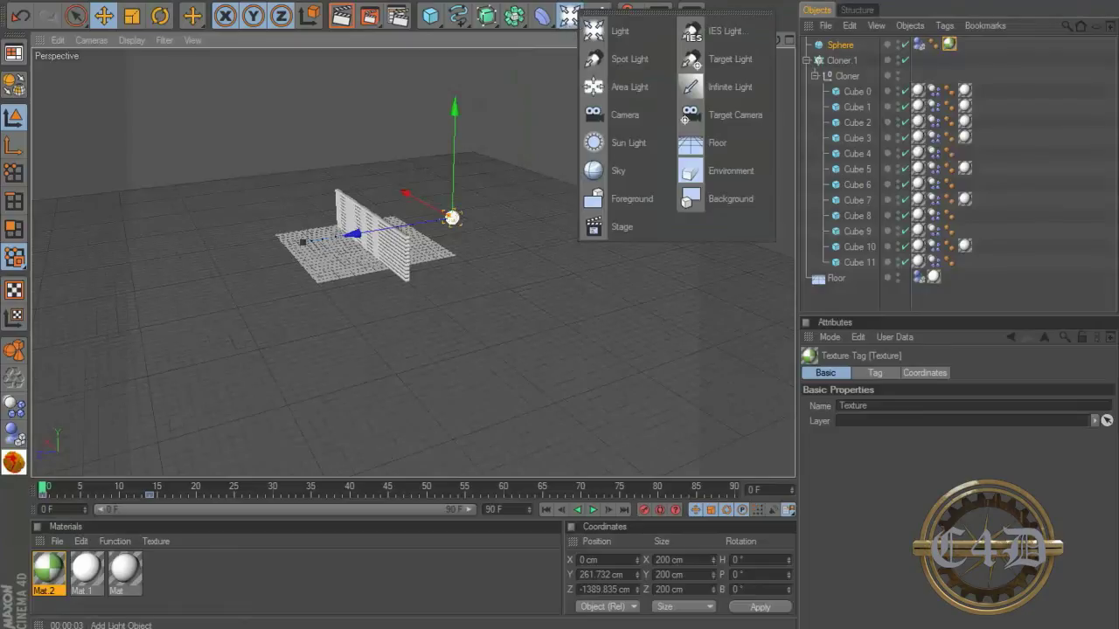
click(603, 31)
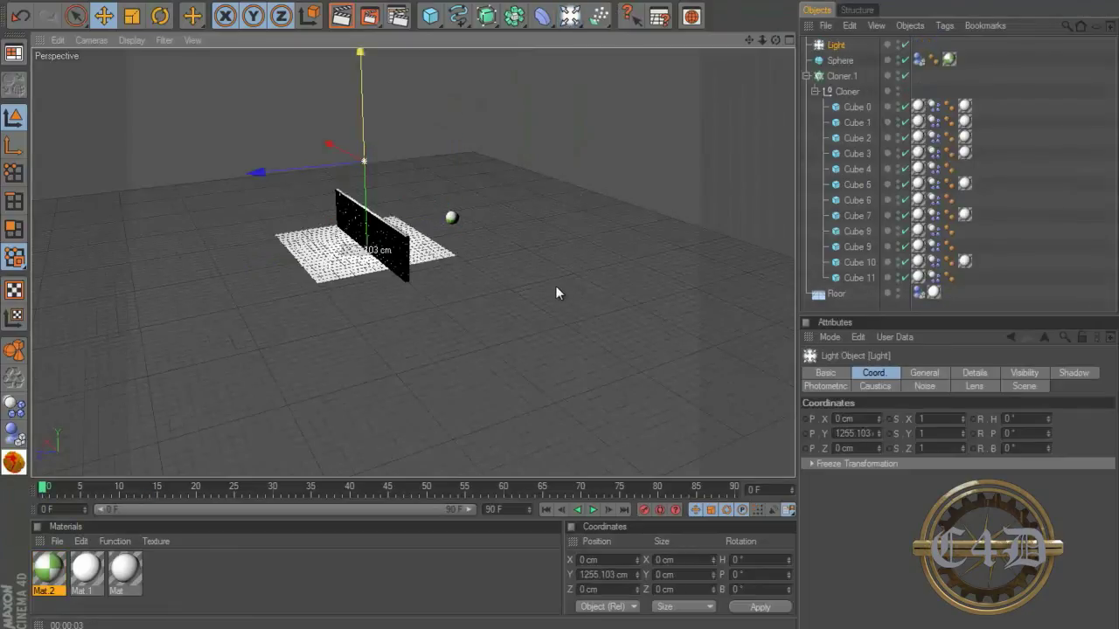
- Move the light high above the wall and well out to one side along X and Z
drag(557, 292, 337, 275)
mouse_move(549, 306)
alt+mouse_down()
mouse_move(365, 133)
mouse_move(560, 301)
mouse_move(248, 331)
mouse_move(572, 305)
mouse_move(554, 300)
alt+mouse_up()
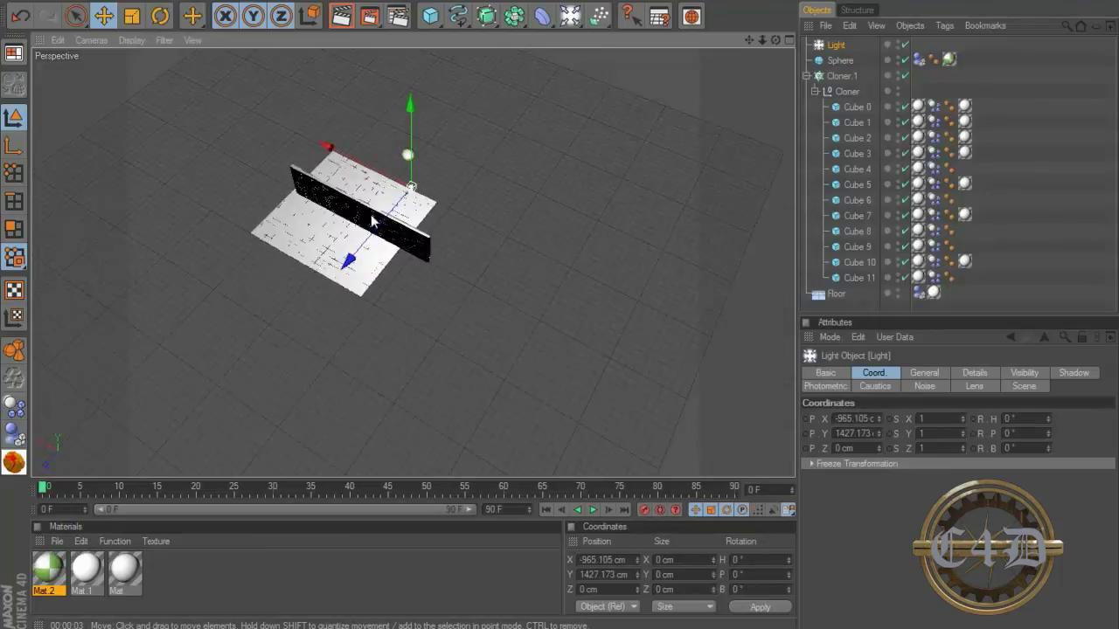
drag(370, 219, 577, 287)
mouse_move(245, 429)
alt+mouse_down()
mouse_move(559, 313)
mouse_move(577, 295)
mouse_move(421, 152)
alt+mouse_up()
mouse_move(510, 109)
mouse_down()
mouse_move(561, 306)
mouse_move(388, 127)
mouse_move(362, 128)
mouse_move(558, 300)
mouse_up()
mouse_move(479, 154)
mouse_down()
mouse_move(432, 158)
mouse_move(487, 291)
mouse_move(559, 299)
mouse_up()
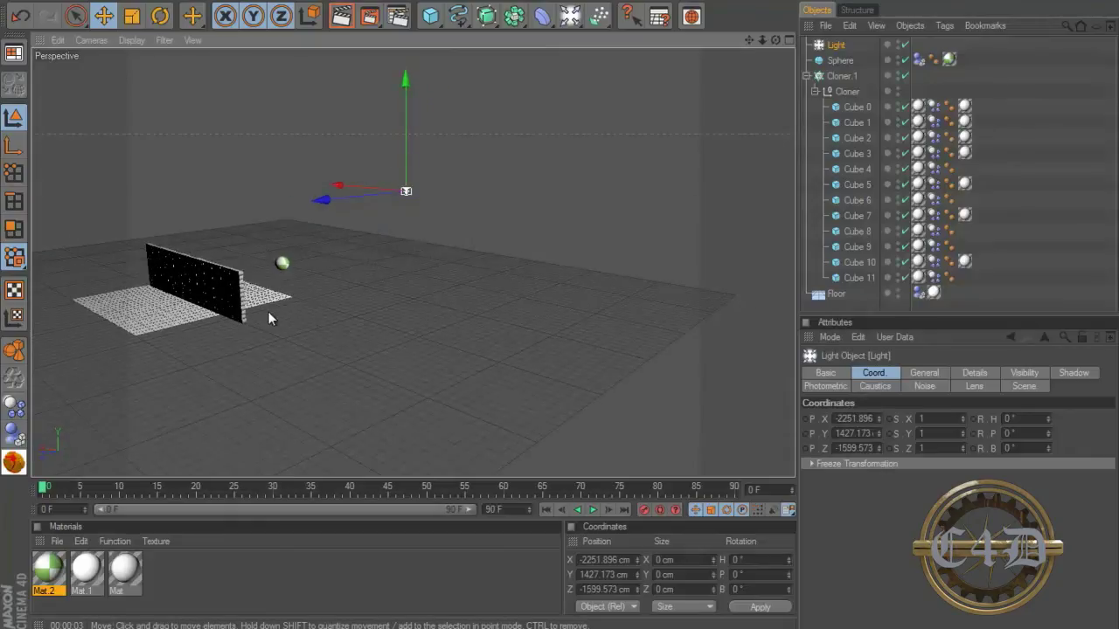
alt+drag(268, 311, 267, 331)
alt+right_drag(268, 332, 397, 297)
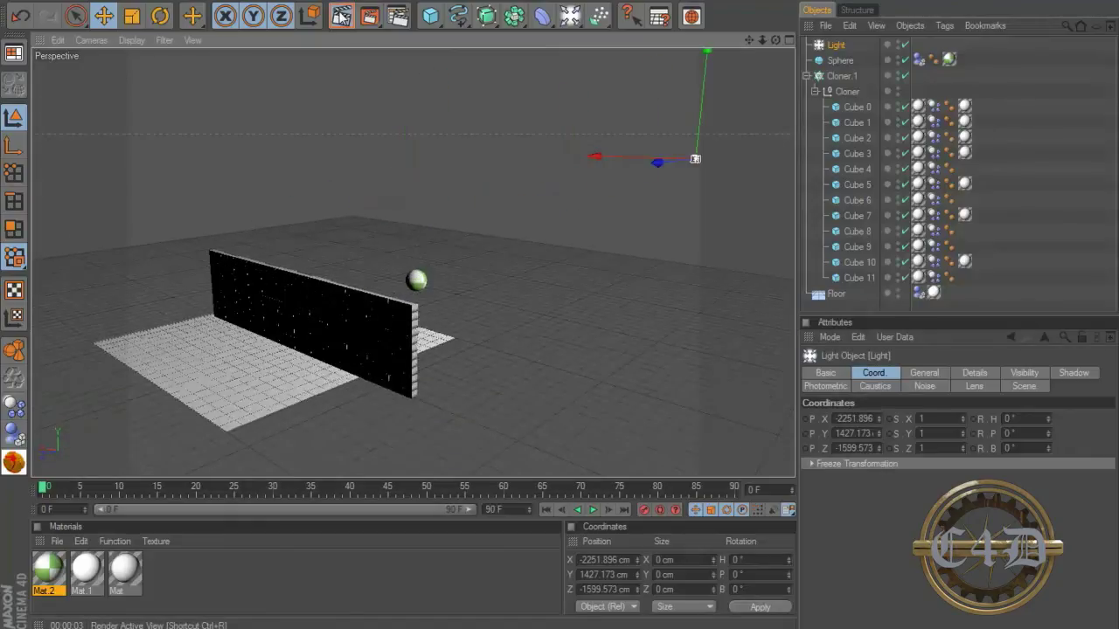
- Set the light's shadow to Shadow Maps (Soft) and test-render the wall's floor shadow
click(343, 17)
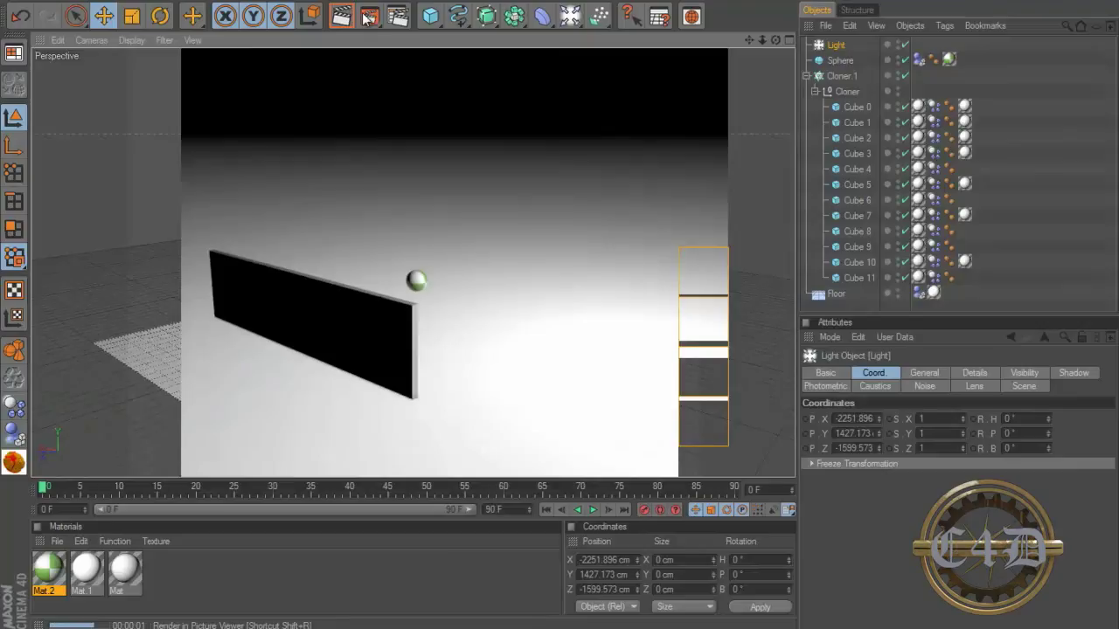
drag(618, 283, 589, 301)
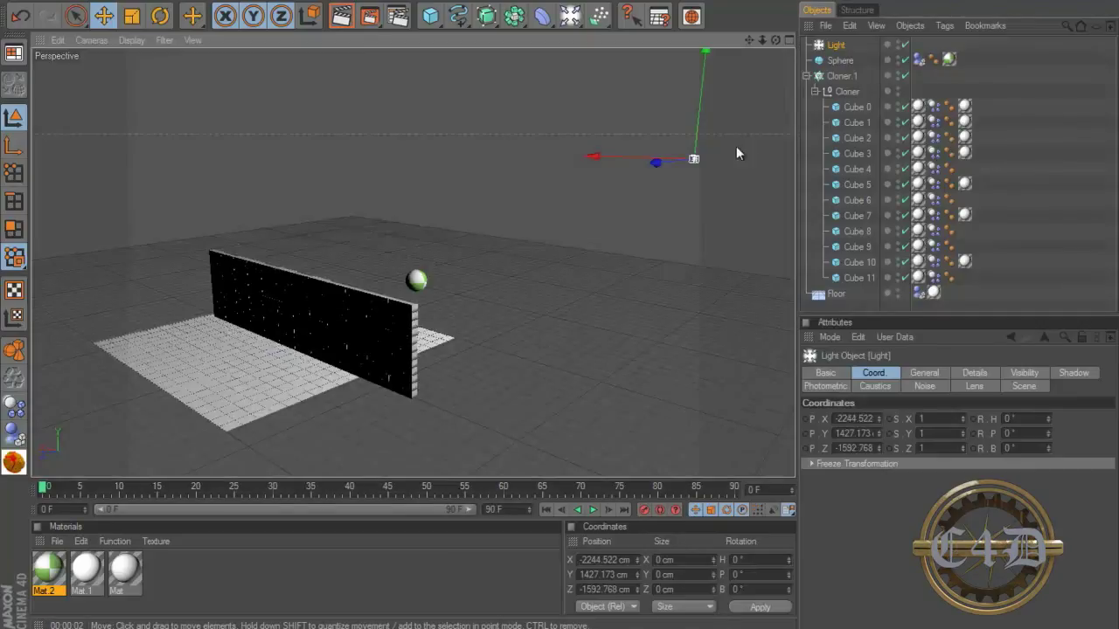
click(1071, 372)
click(882, 420)
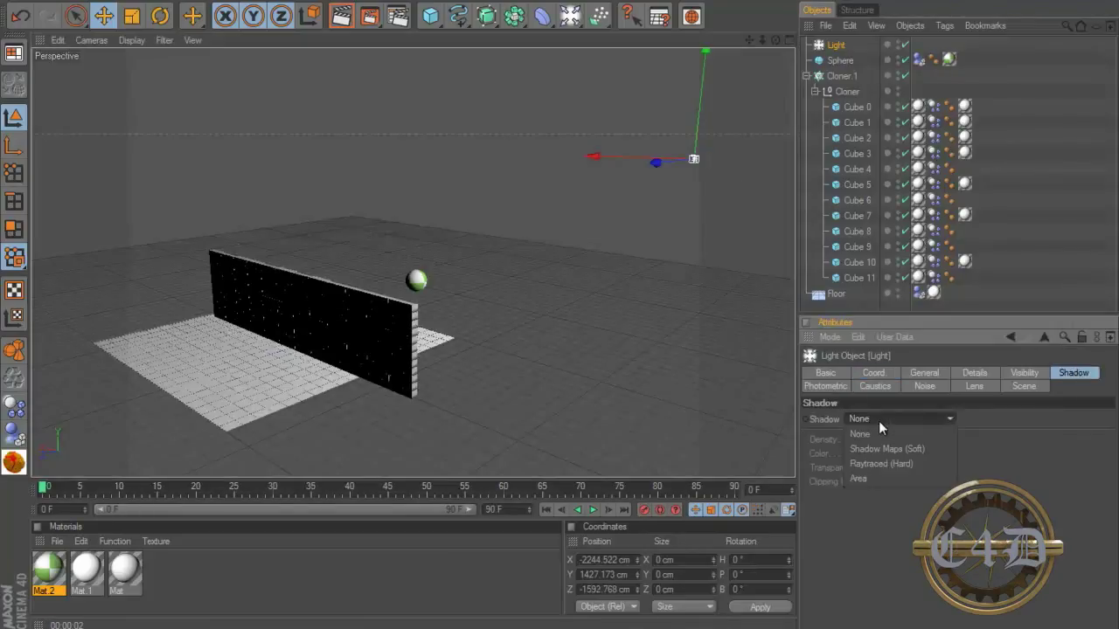
click(858, 448)
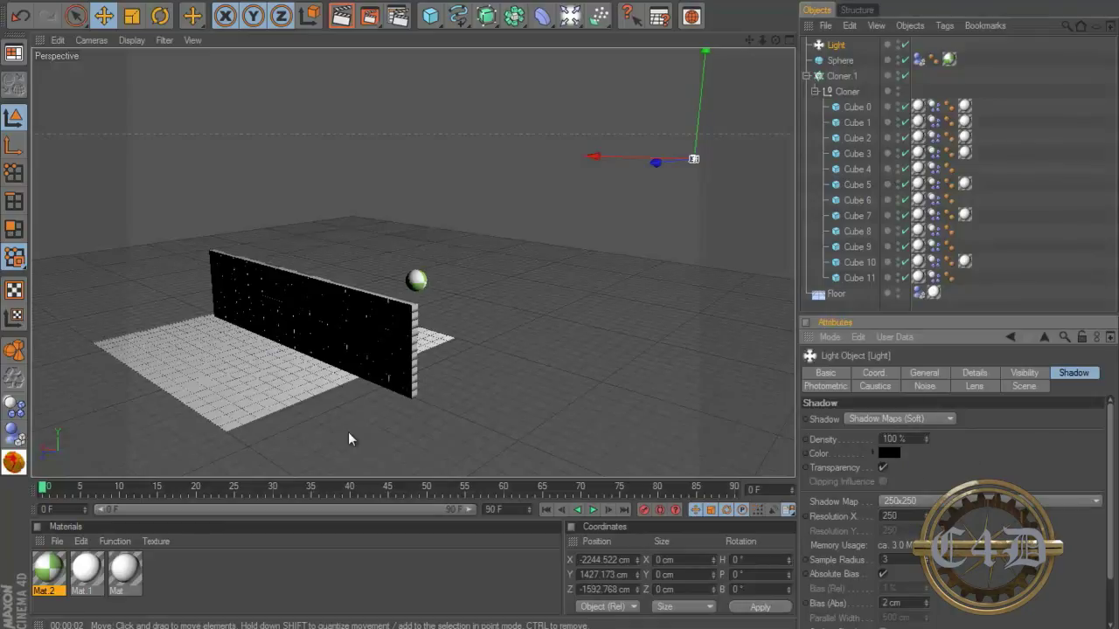
click(356, 25)
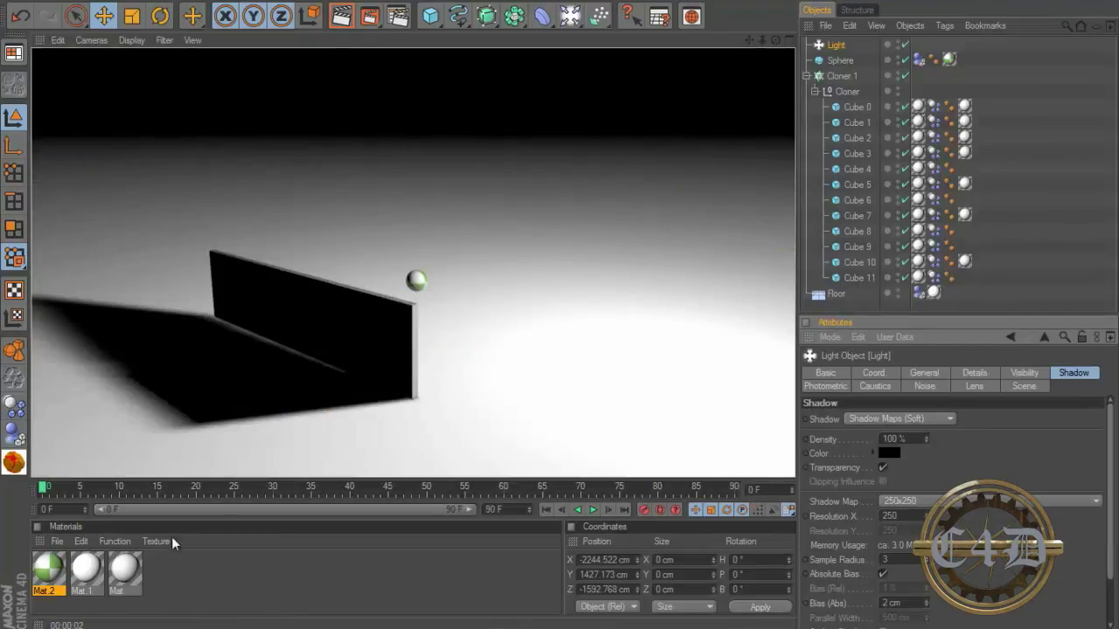
click(125, 571)
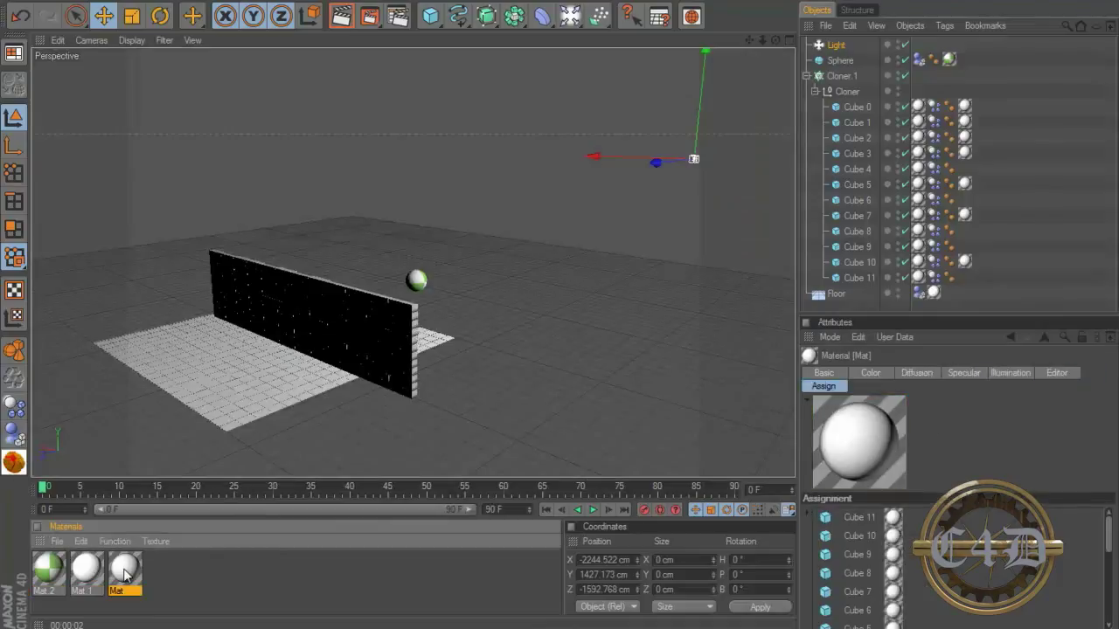
double_click(125, 573)
click(267, 273)
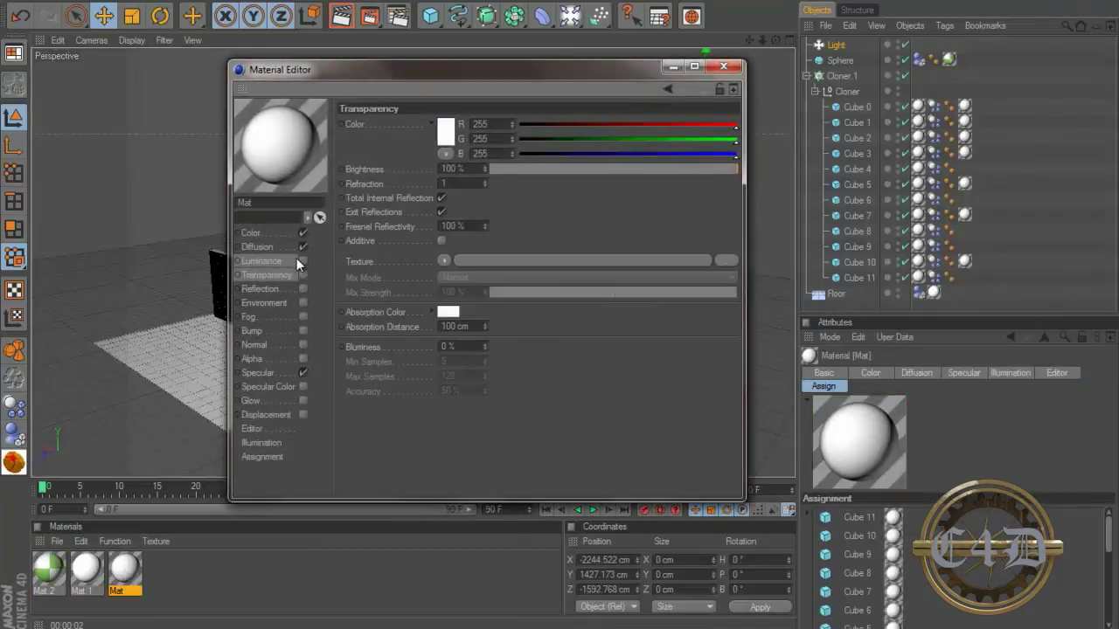
click(296, 260)
mouse_move(499, 169)
mouse_down()
mouse_move(478, 172)
mouse_move(481, 164)
mouse_up()
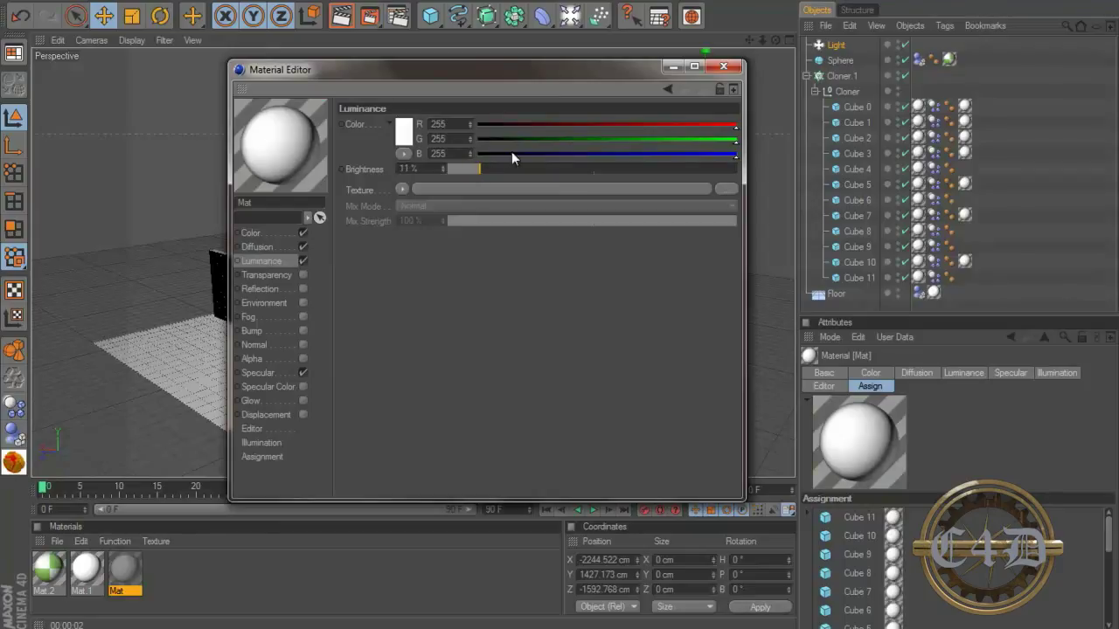
click(726, 70)
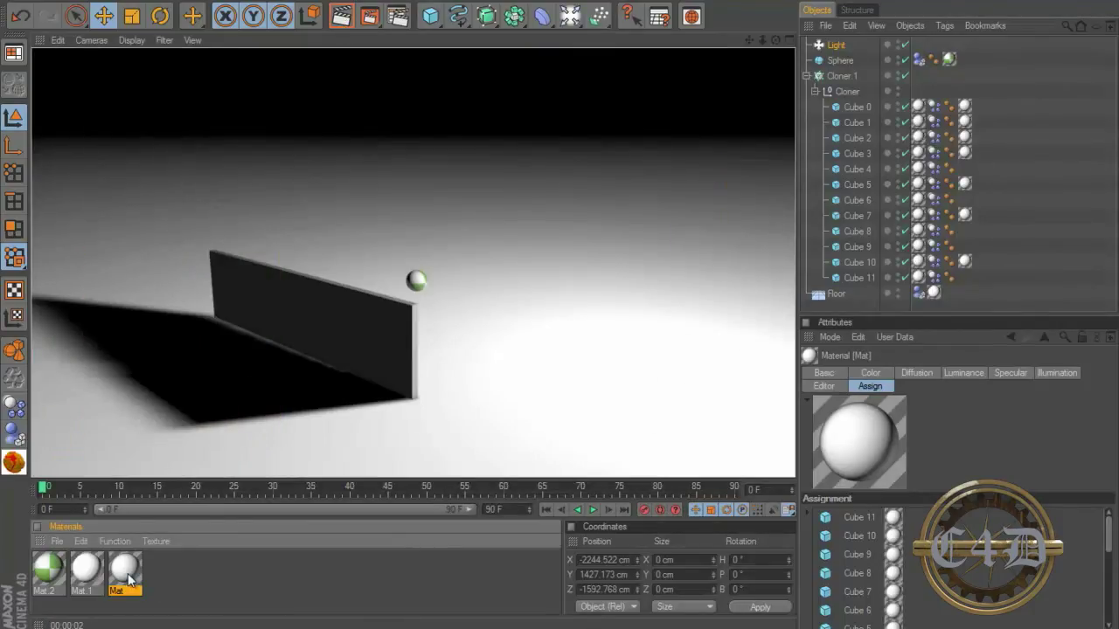
double_click(126, 572)
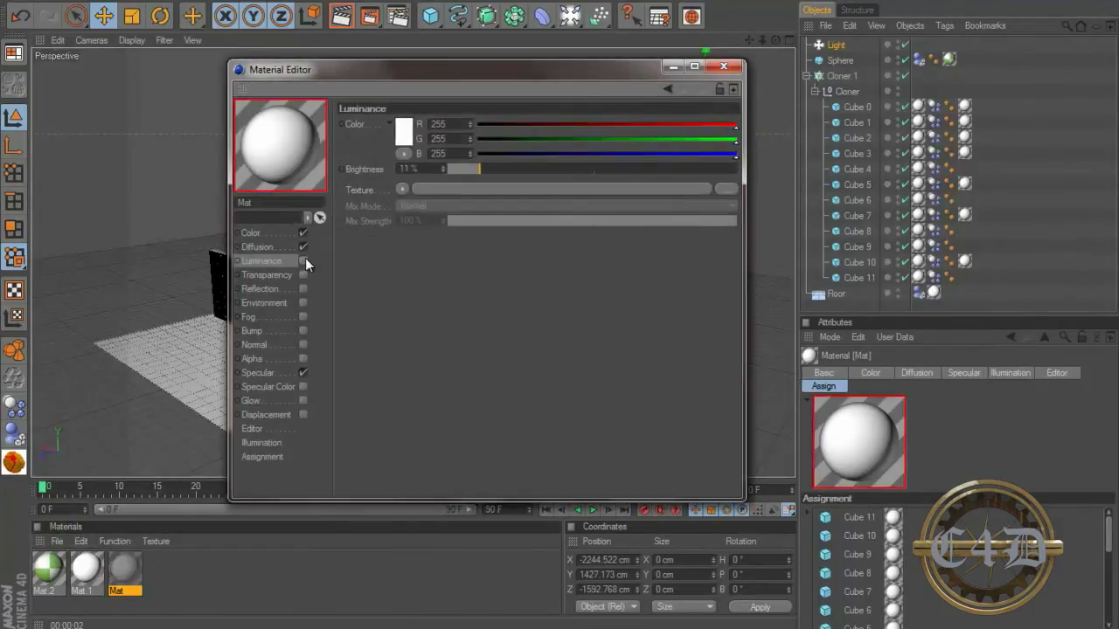
click(723, 66)
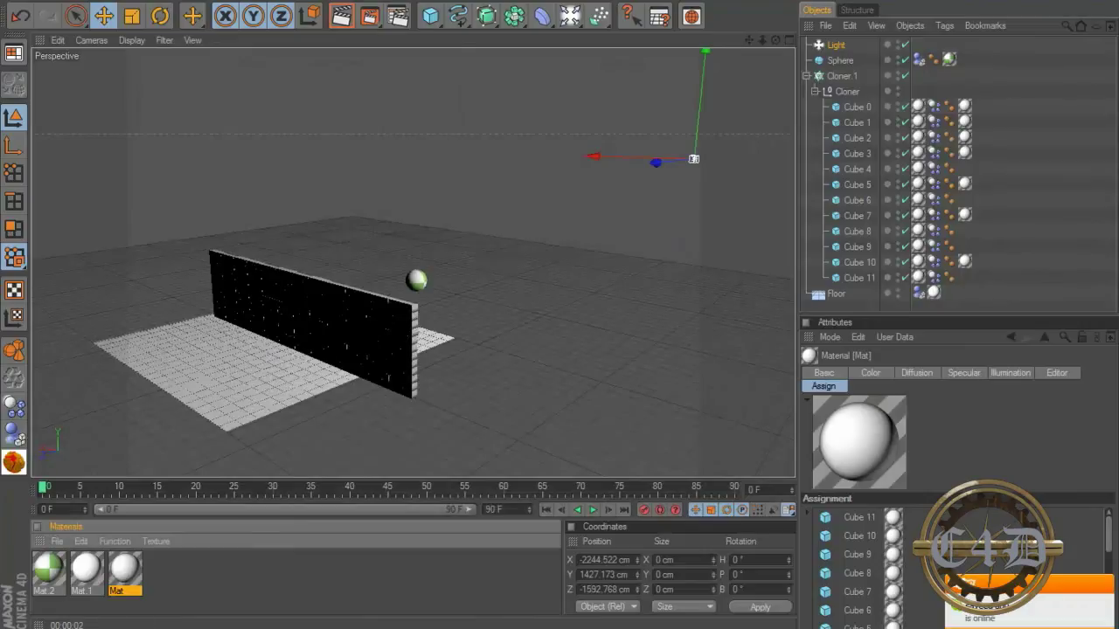
- Add a second light high on the wall's far side and lower its Intensity to 34%
click(569, 16)
scroll(411, 292, down, 3)
scroll(411, 292, down, 2)
drag(362, 214, 362, 150)
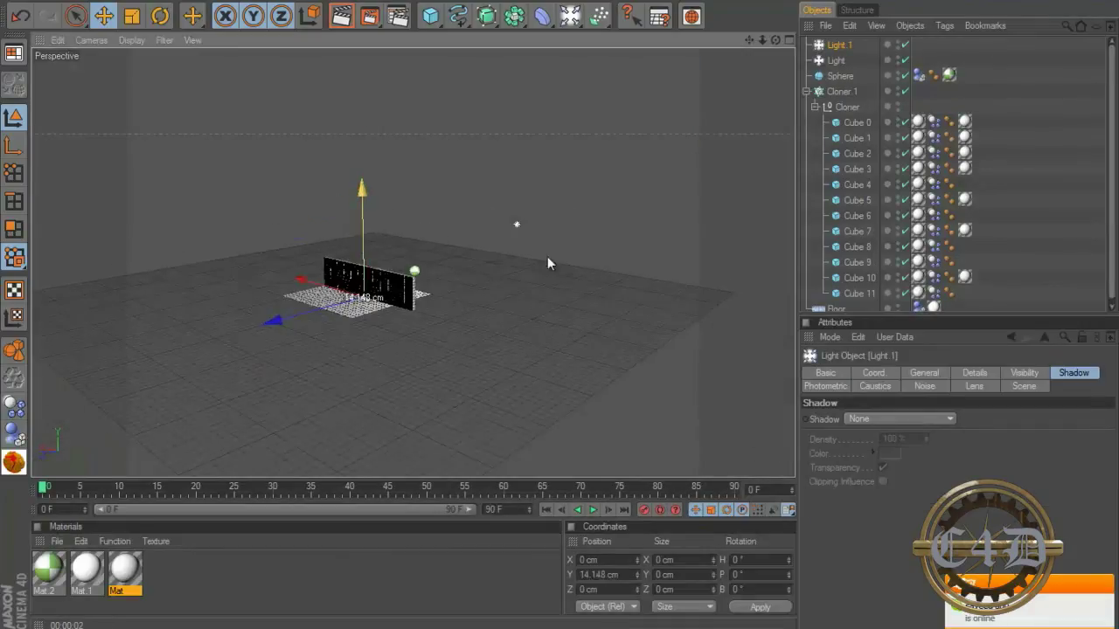
drag(315, 244, 599, 299)
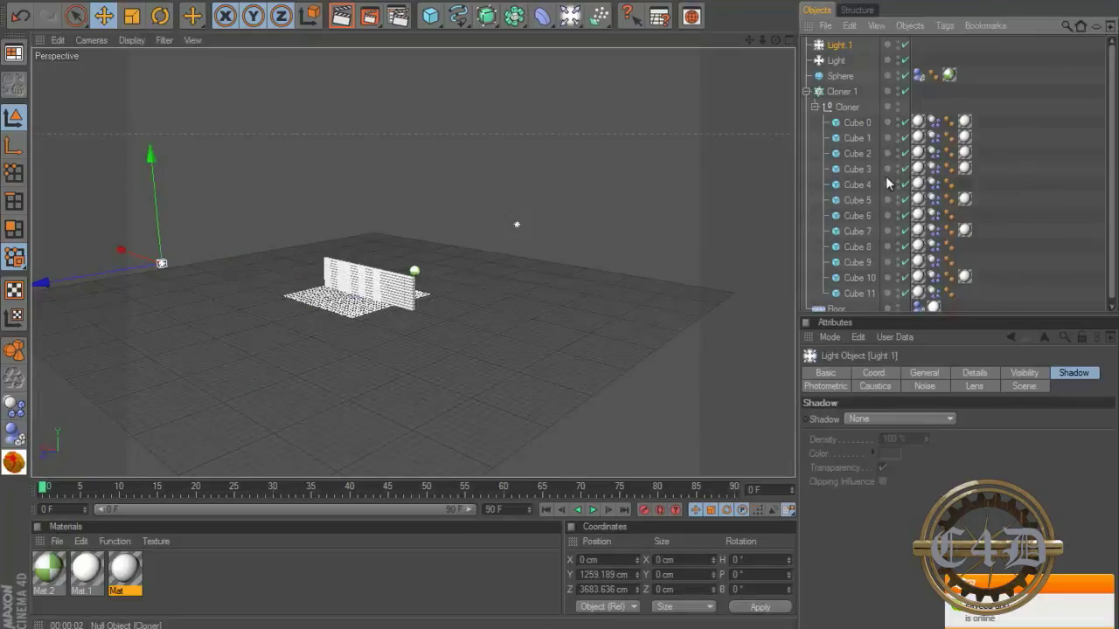
click(913, 374)
drag(939, 461, 992, 471)
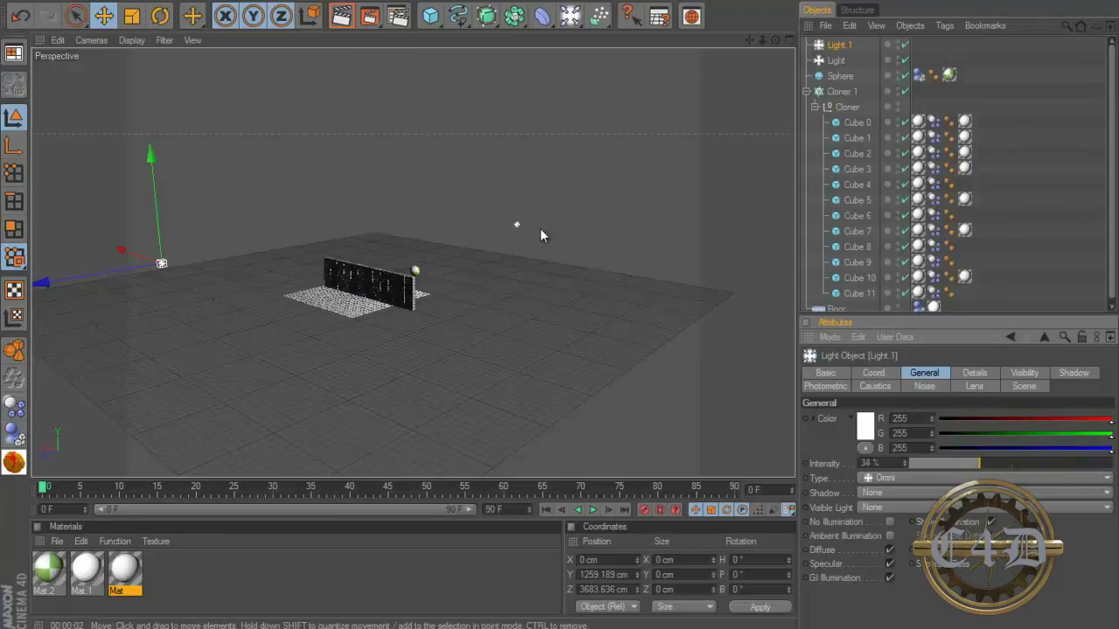
scroll(306, 406, up, 3)
scroll(301, 337, up, 3)
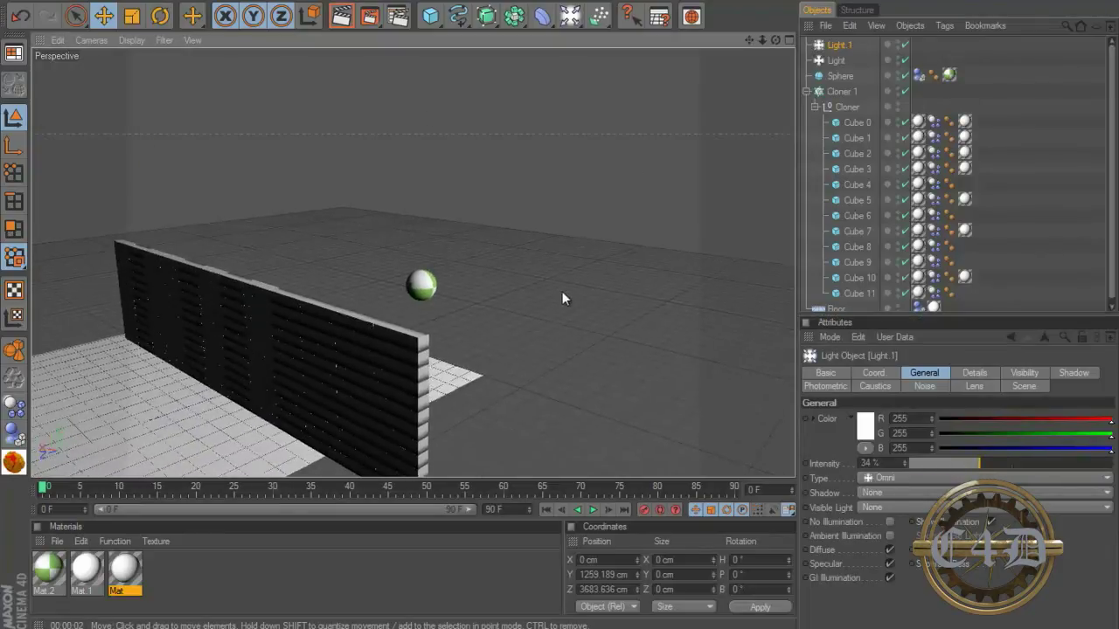
scroll(588, 285, down, 2)
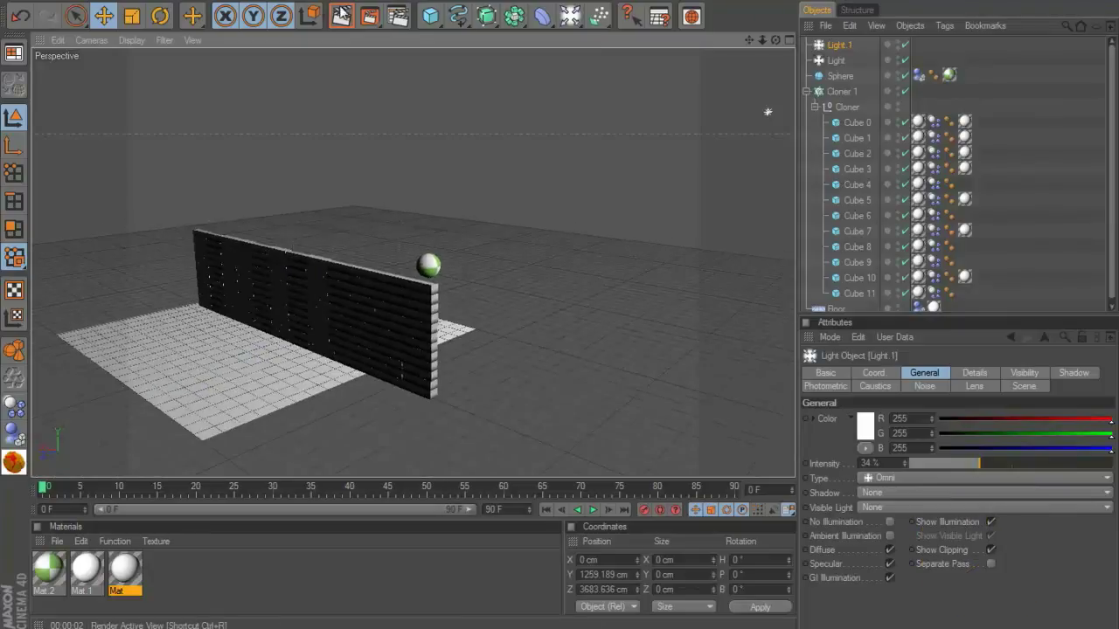
- Test-render the fill lighting, then pause playback at frame 14 and render the breakthrough
click(344, 14)
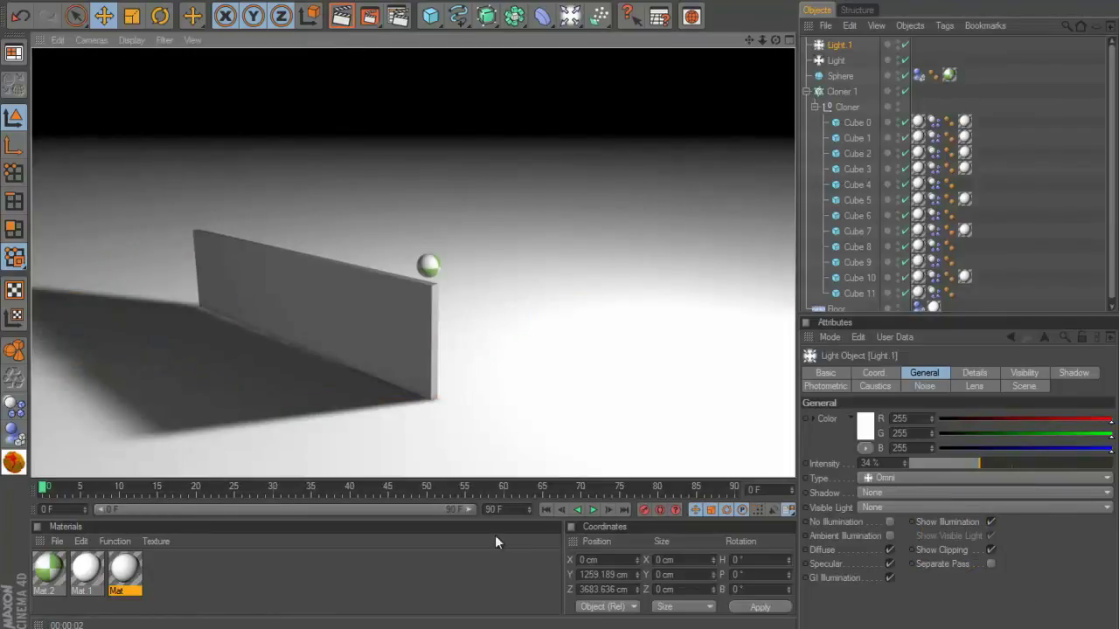
click(546, 511)
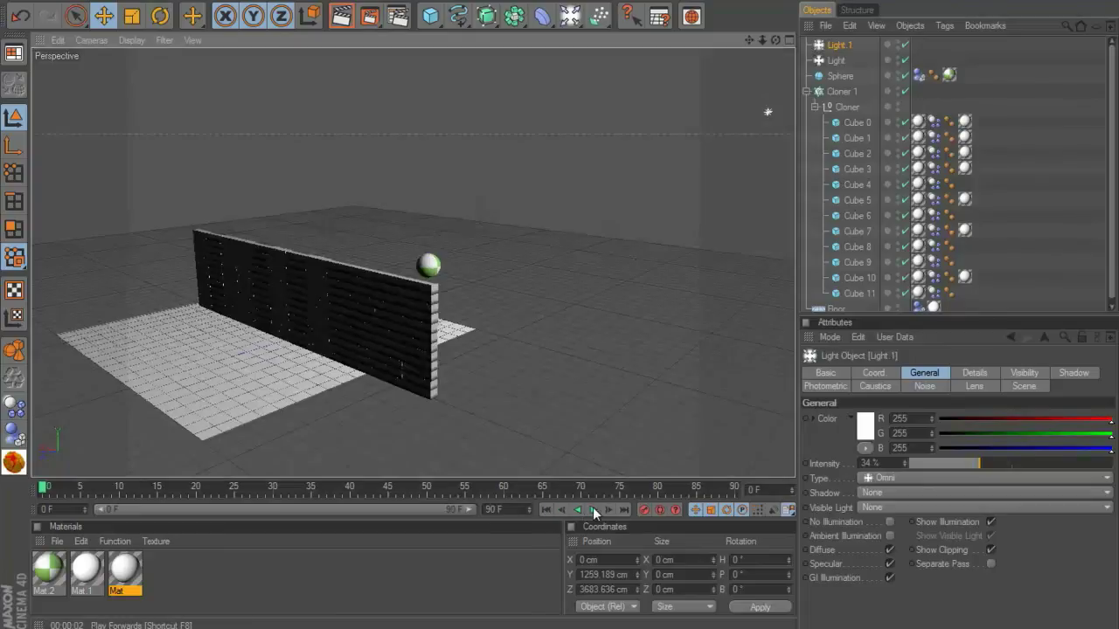
click(594, 509)
click(594, 511)
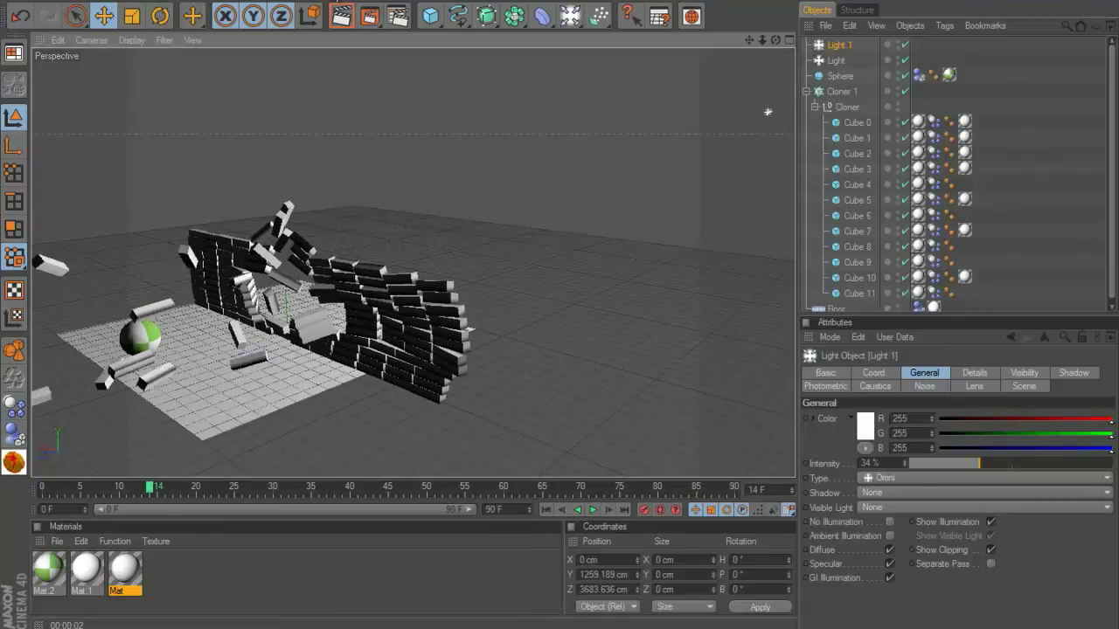
click(346, 19)
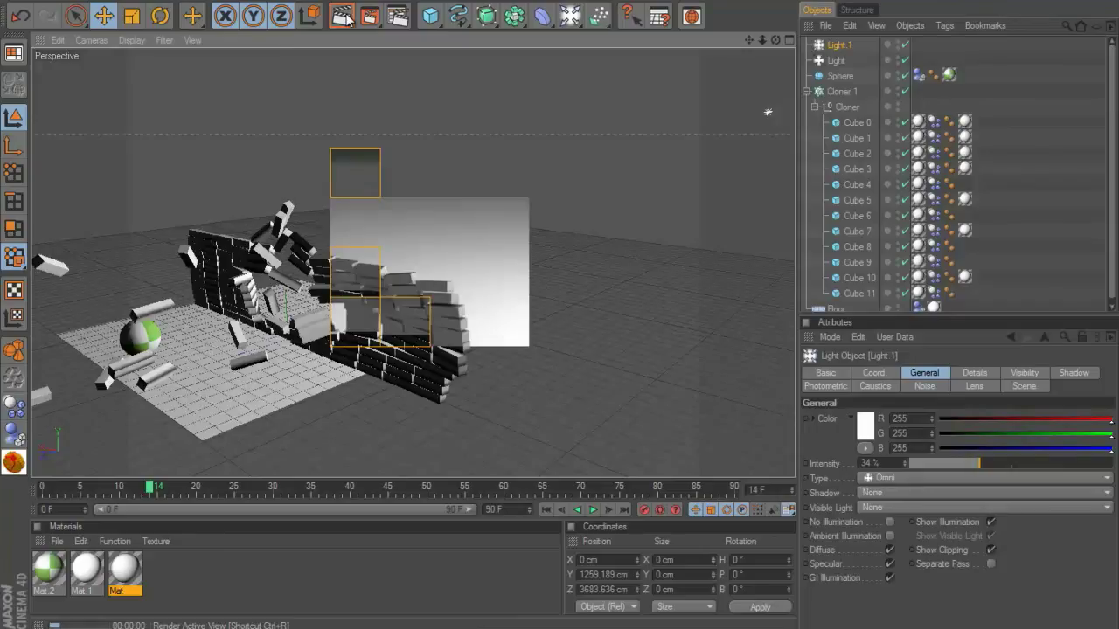